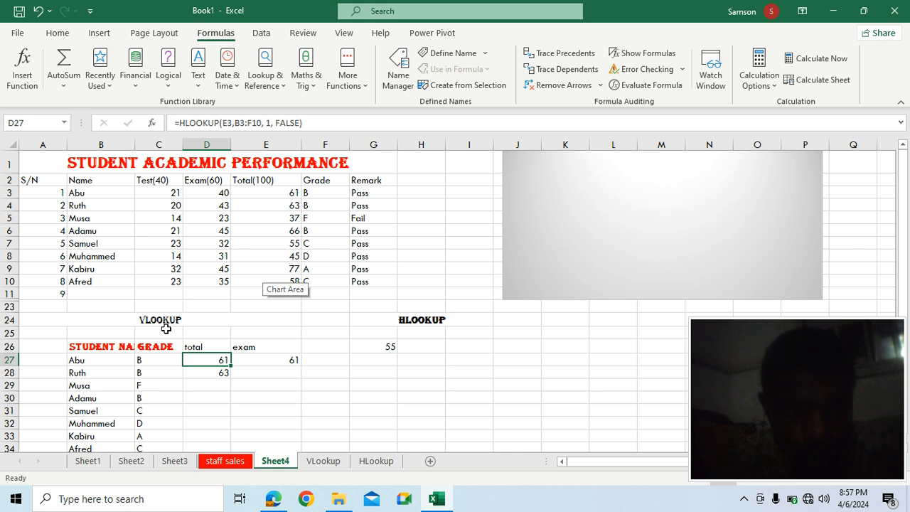
Clear the existing grade formulas from C27:C34 in the VLOOKUP table on Sheet4
left_click(103, 347)
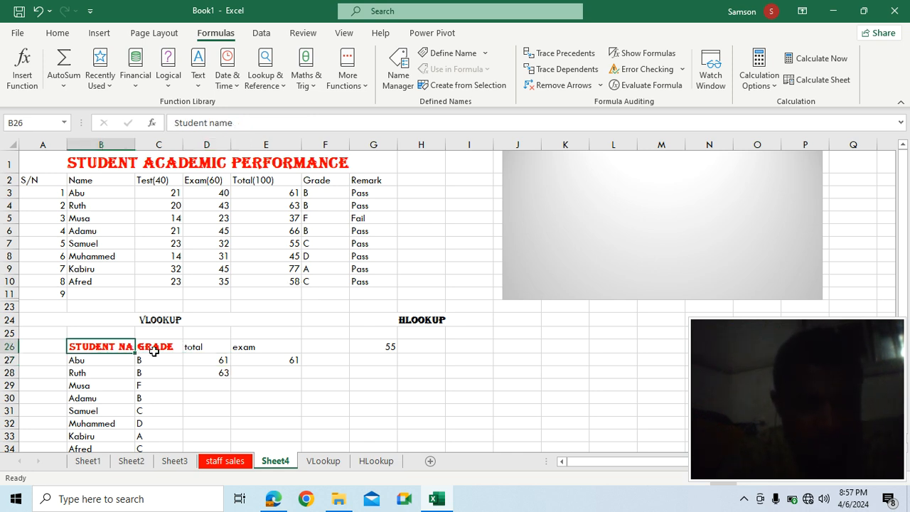
left_click(151, 358)
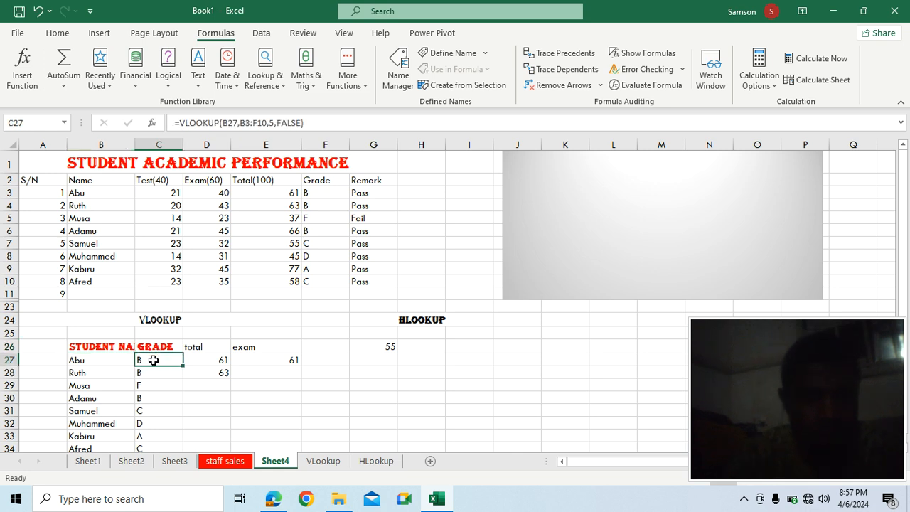
left_click_drag(167, 361, 151, 422)
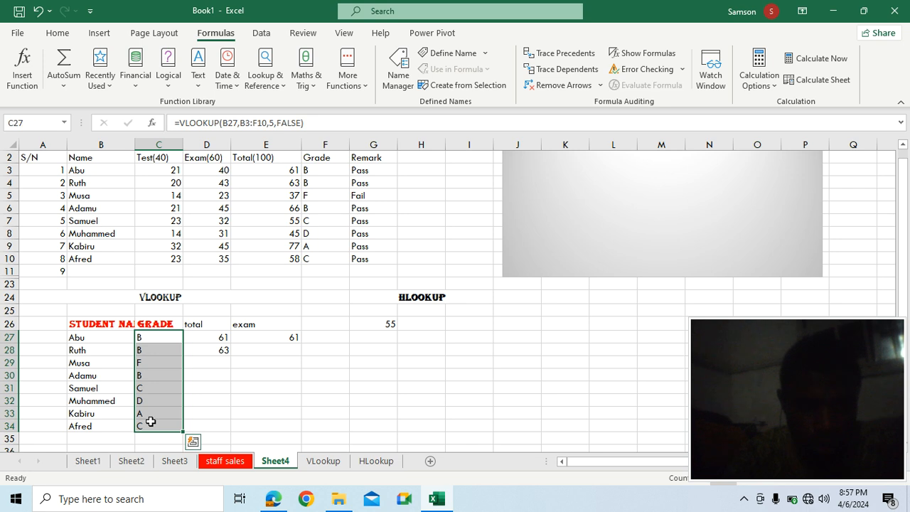
right_click(151, 422)
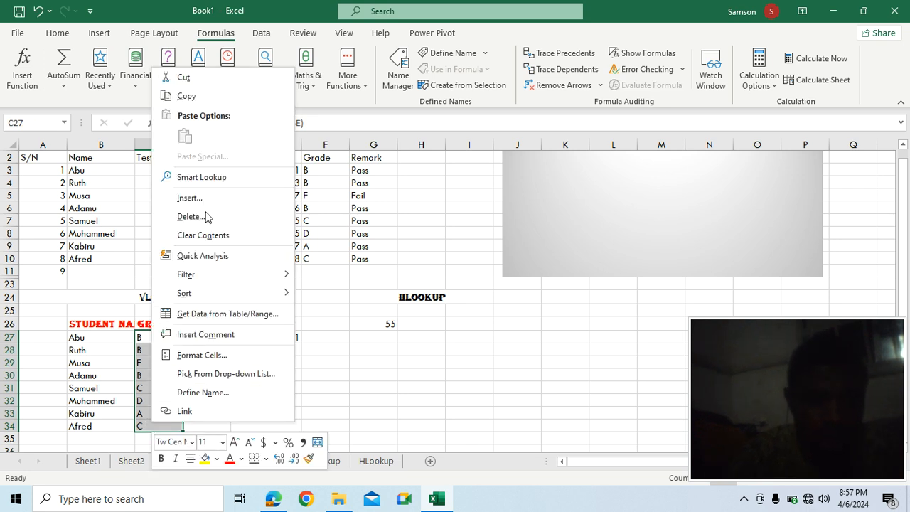
left_click(191, 239)
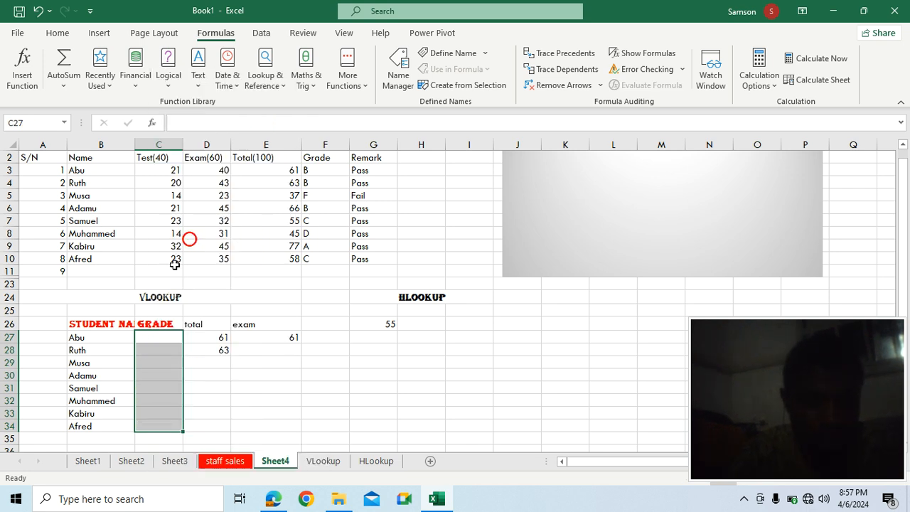
Insert a VLOOKUP function in C27 with B27 as the lookup value and B3:F10 as the table array
left_click(164, 338)
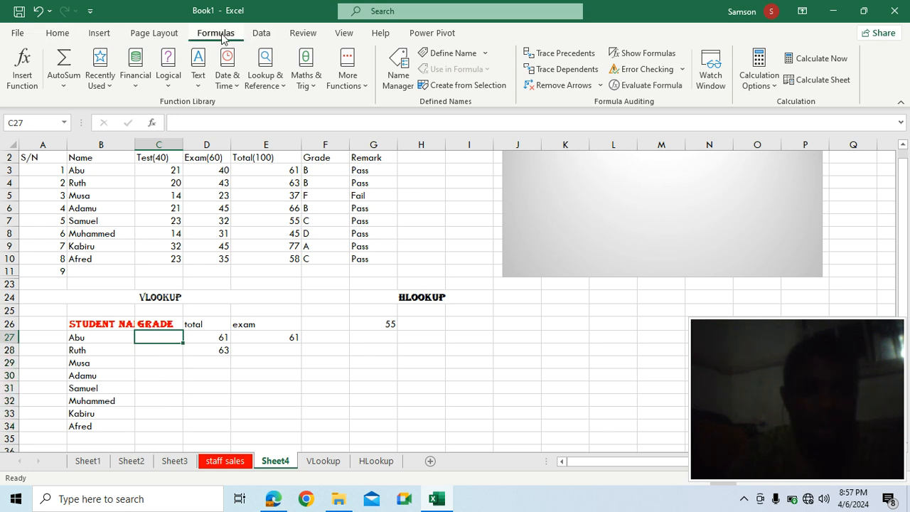
left_click(278, 91)
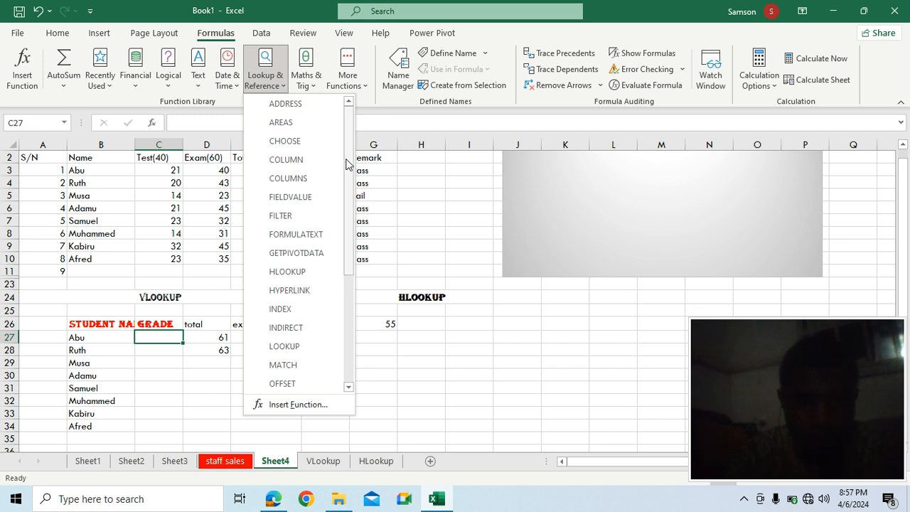
left_click_drag(346, 164, 355, 283)
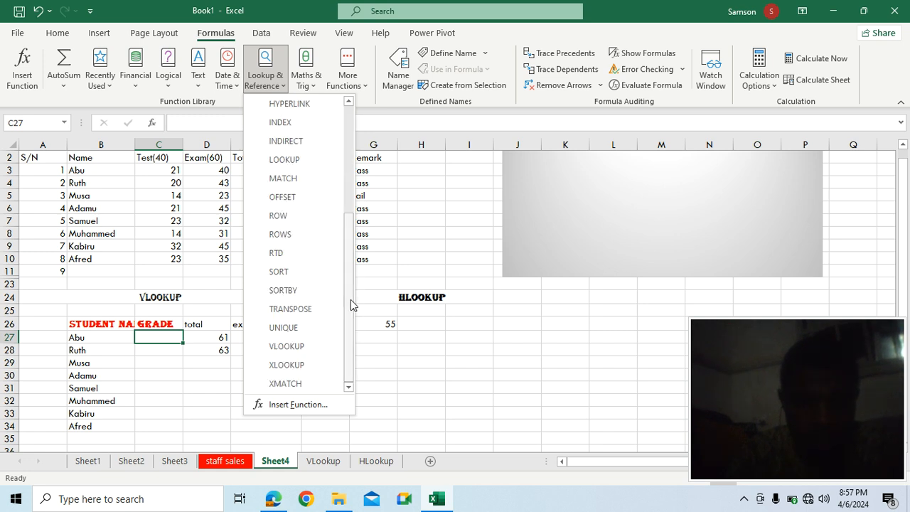
left_click(303, 347)
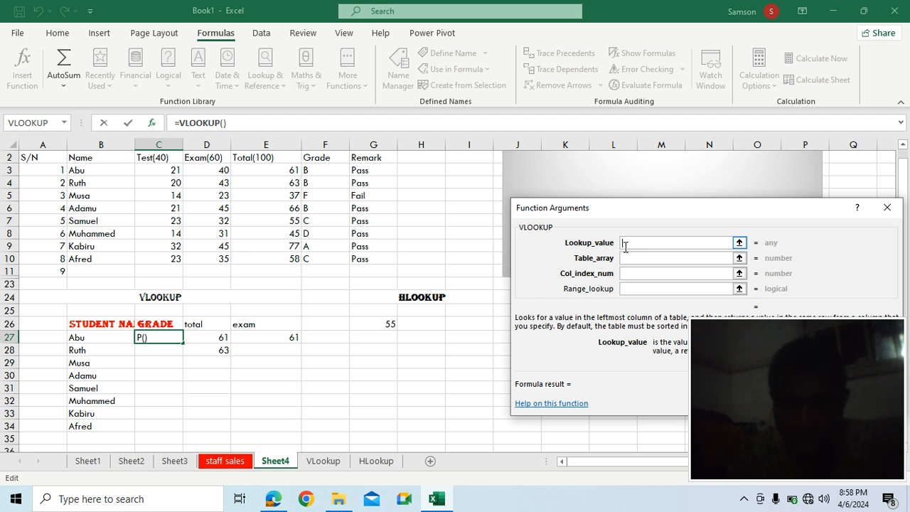
left_click(115, 336)
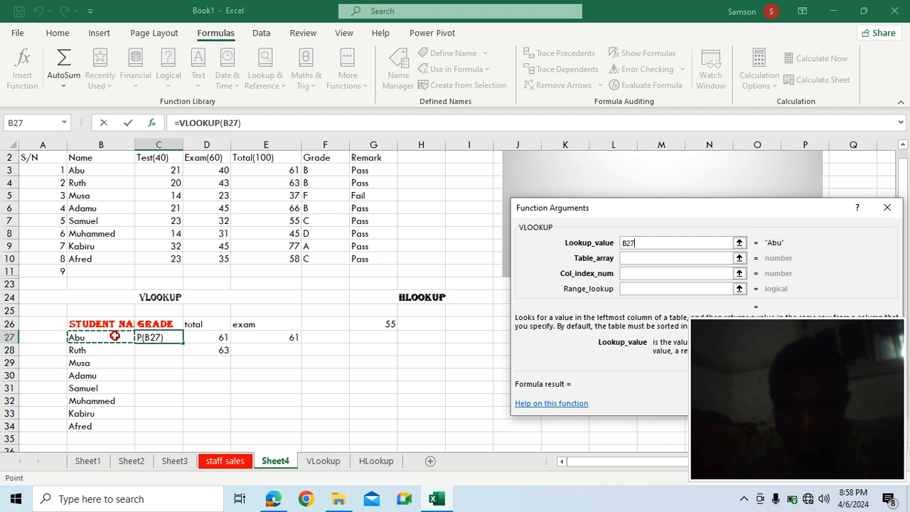
left_click(629, 260)
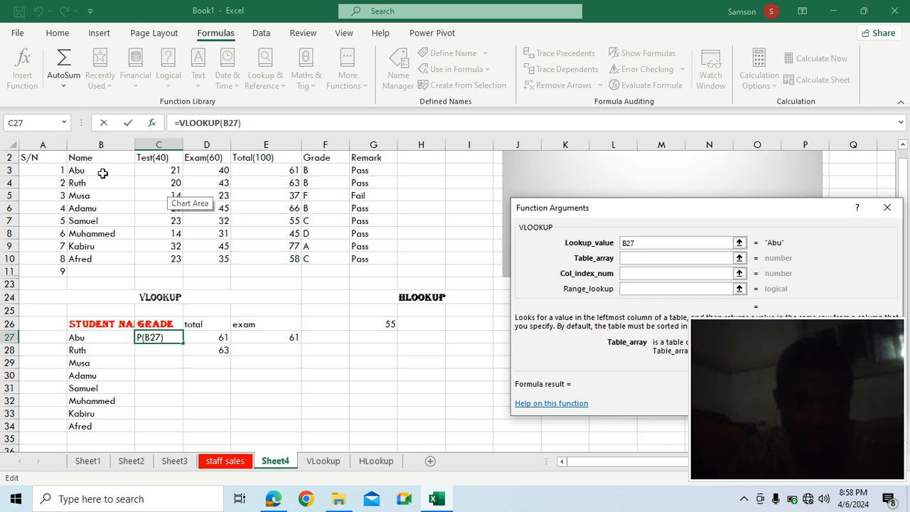
left_click_drag(101, 171, 333, 264)
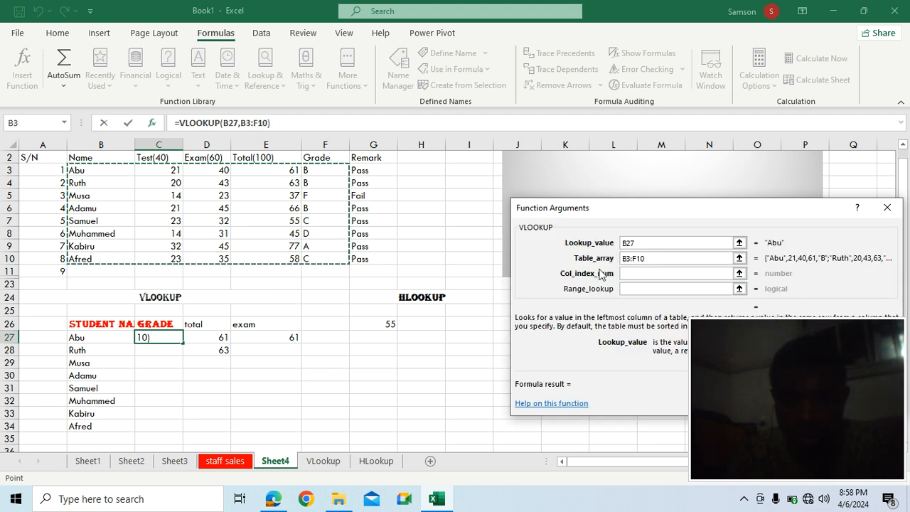
Complete the VLOOKUP with column index 5 and range lookup false, and fill the formula down to C34
left_click(628, 274)
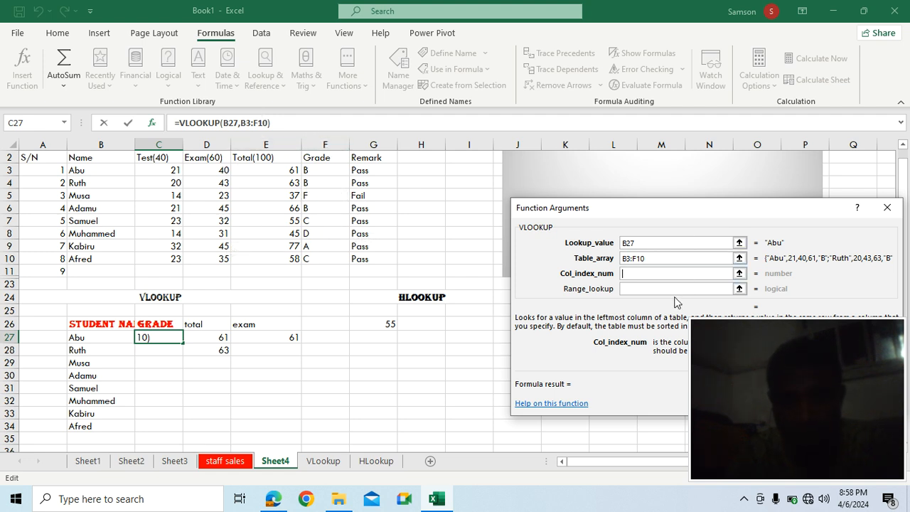
type("5")
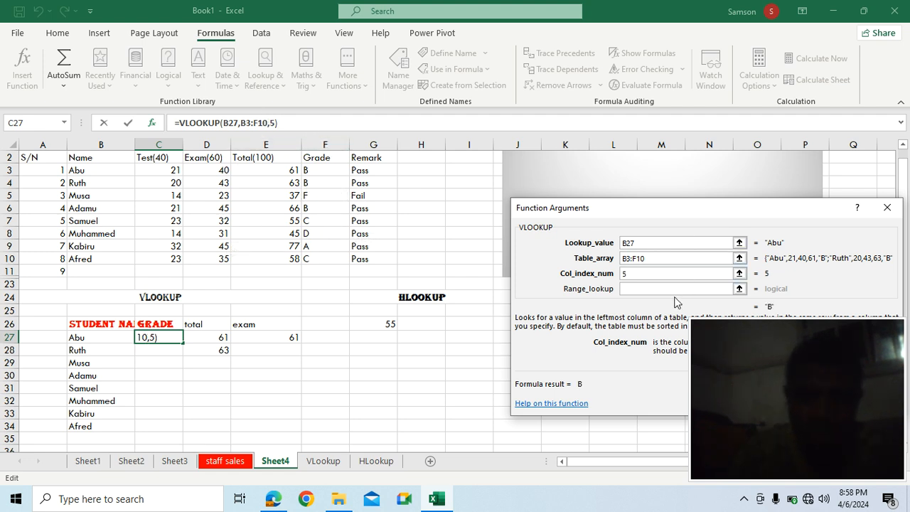
left_click(632, 291)
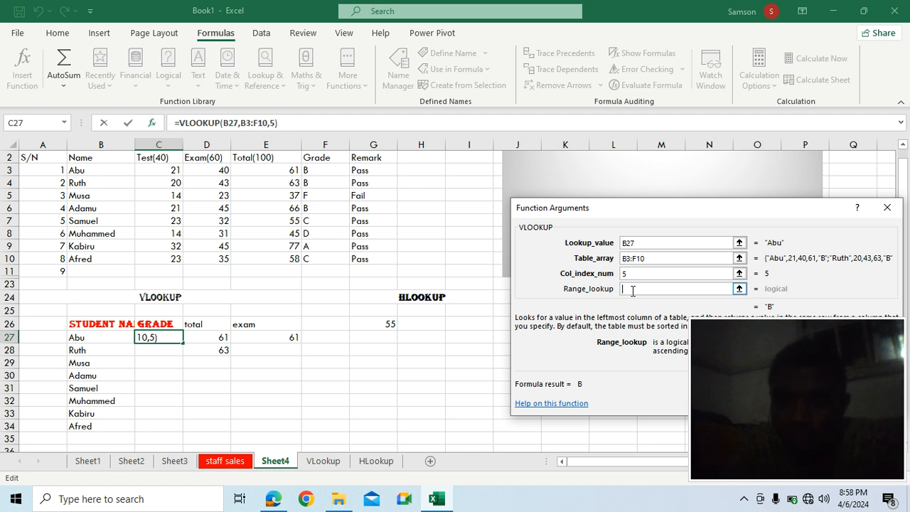
type("fa")
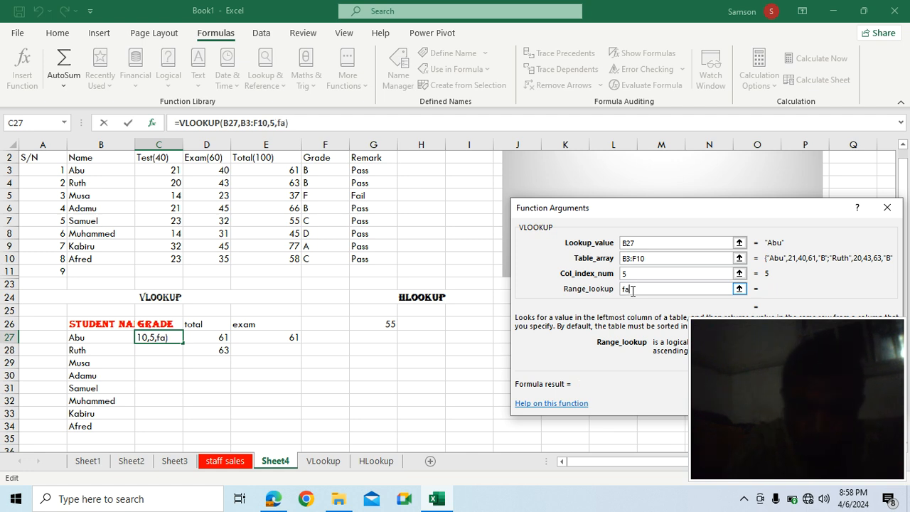
type("lse")
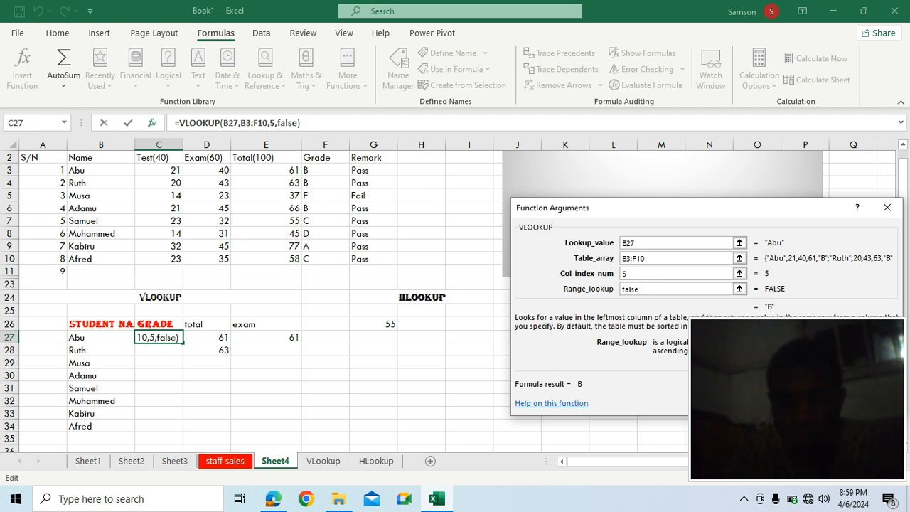
key("Return")
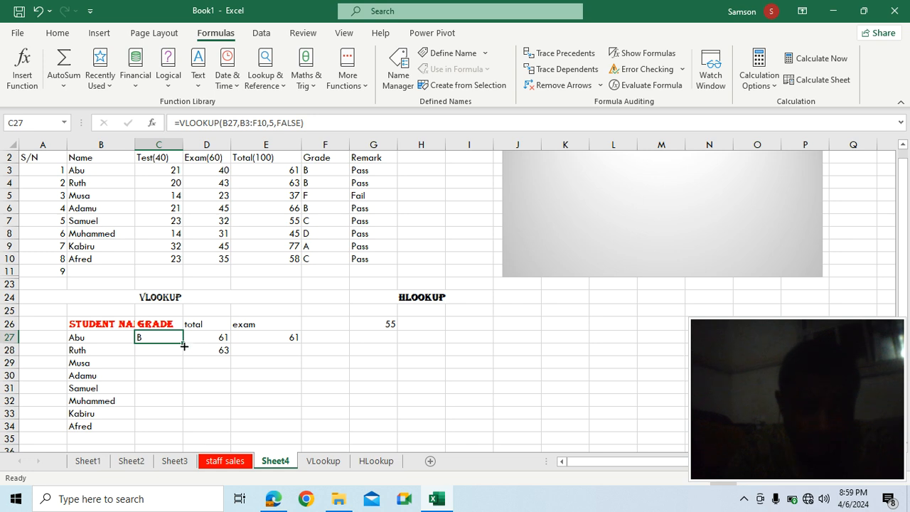
left_click_drag(183, 344, 174, 432)
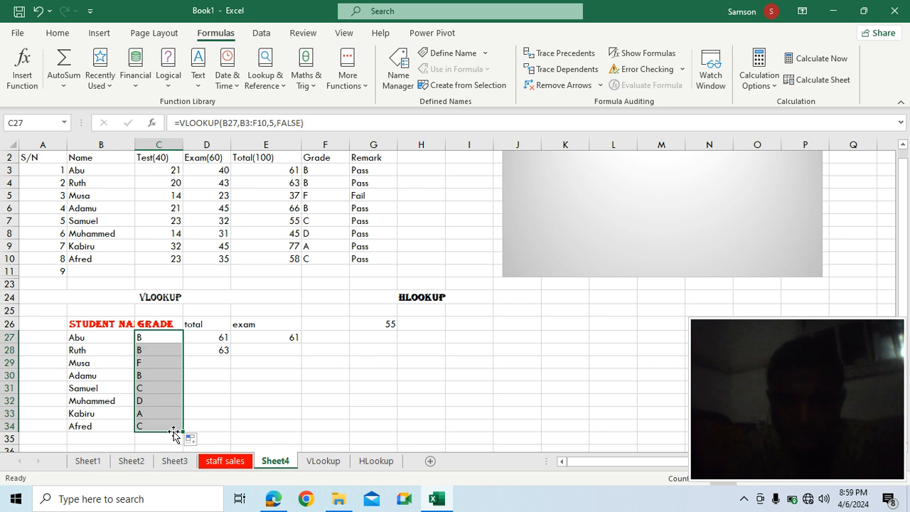
Clear the contents of the Grade cells B2:B9 on the VLookup sheet
left_click(325, 461)
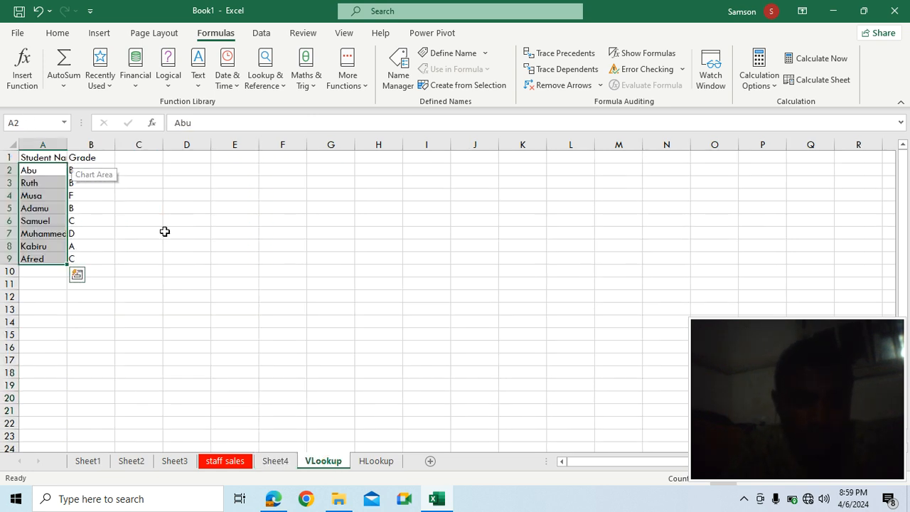
left_click_drag(82, 169, 90, 259)
key("BackSpace")
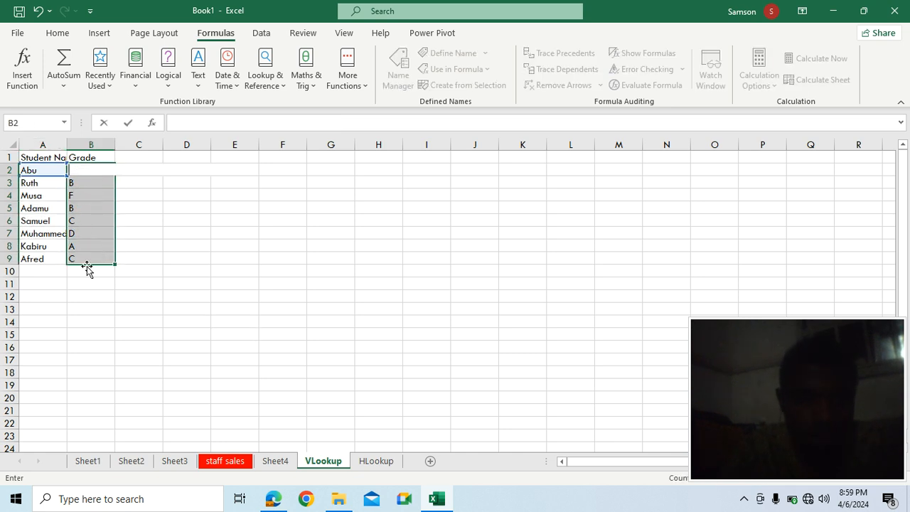
right_click(87, 260)
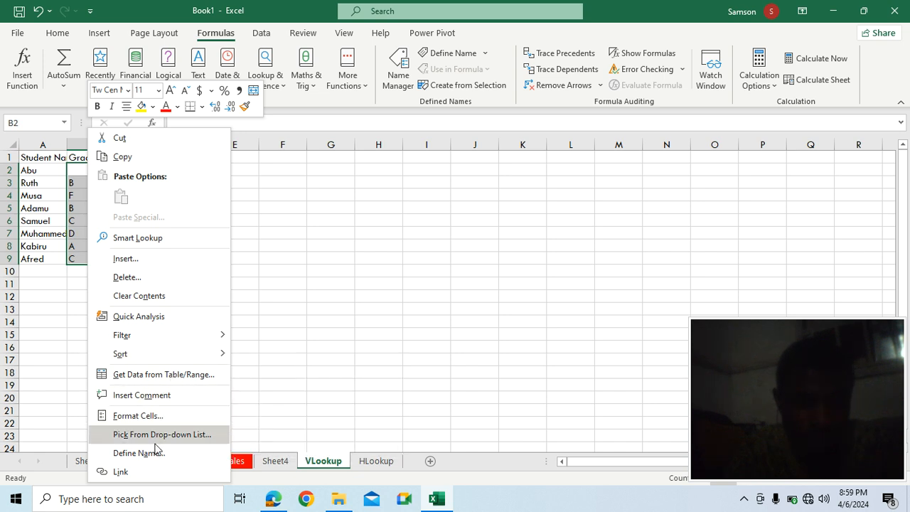
left_click(140, 297)
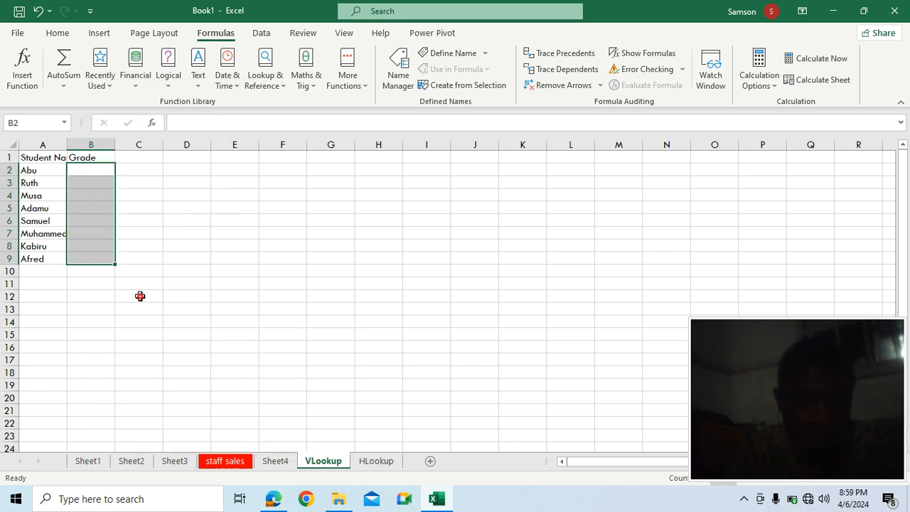
left_click(180, 233)
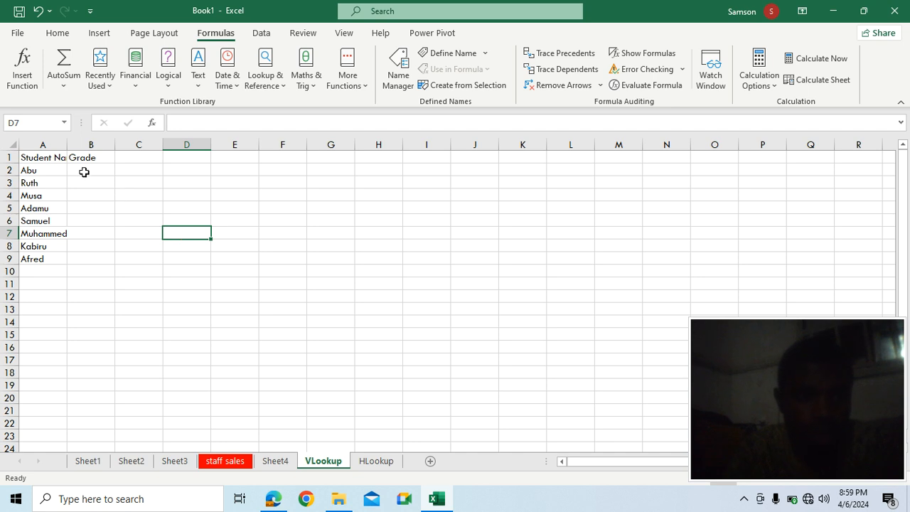
Insert a VLOOKUP function in B2 with A2 as the lookup value and Sheet4!B3:F10 as the table array
left_click(84, 172)
type("=")
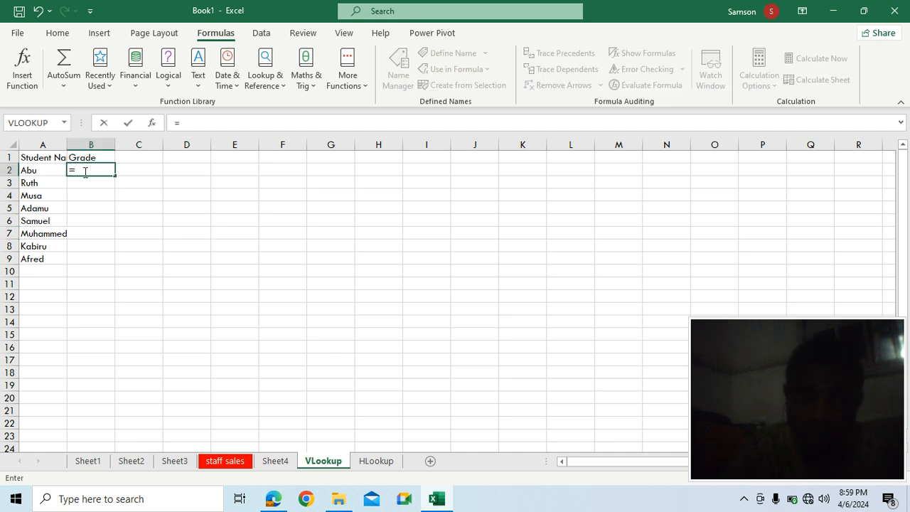
left_click(267, 67)
left_click_drag(346, 190, 350, 331)
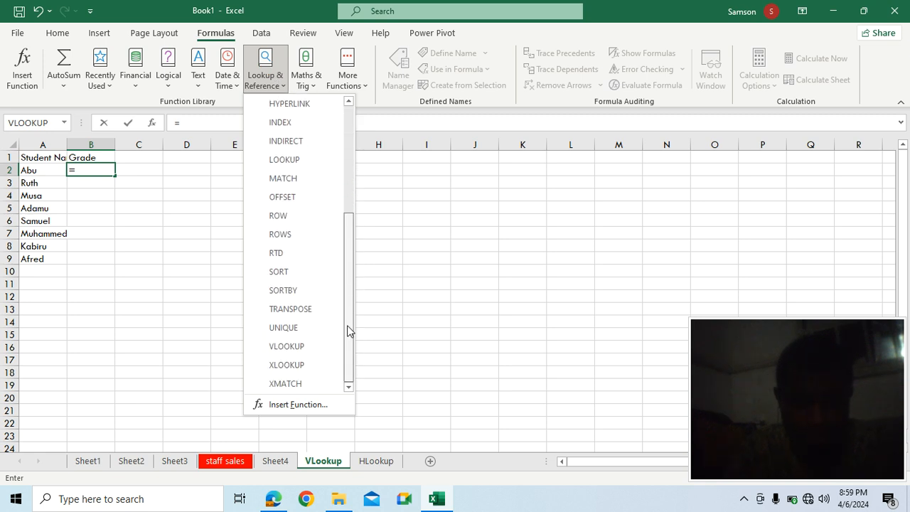
left_click(315, 349)
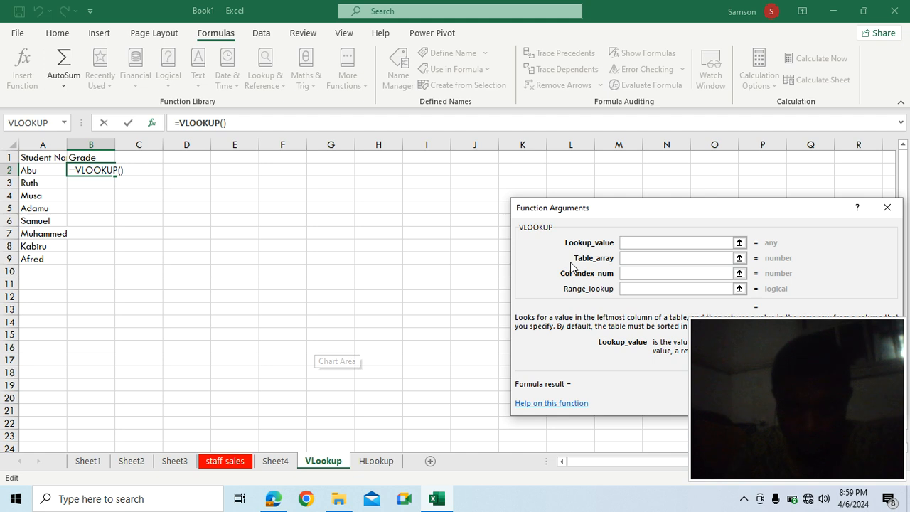
left_click(49, 174)
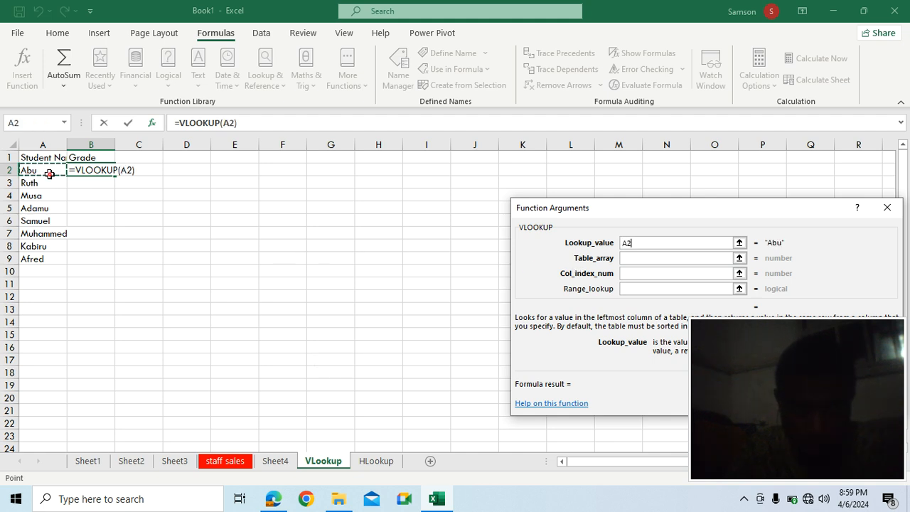
left_click(626, 258)
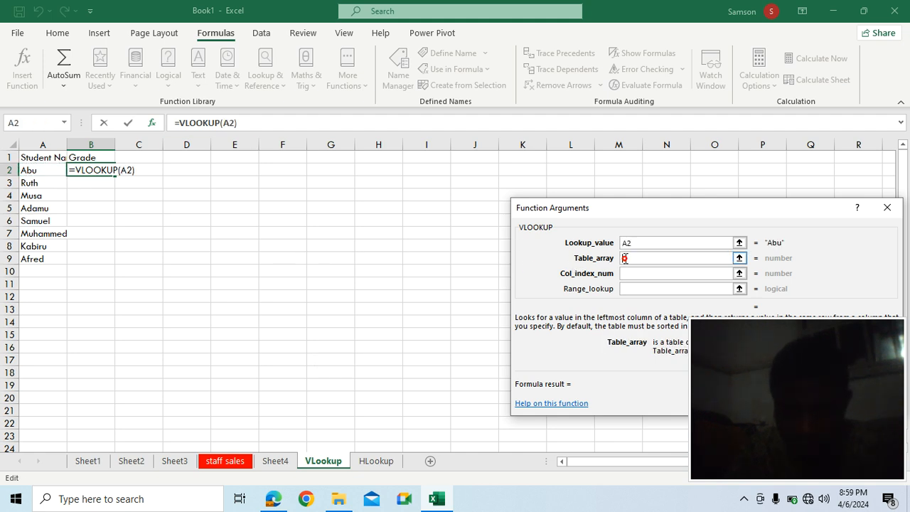
left_click(276, 461)
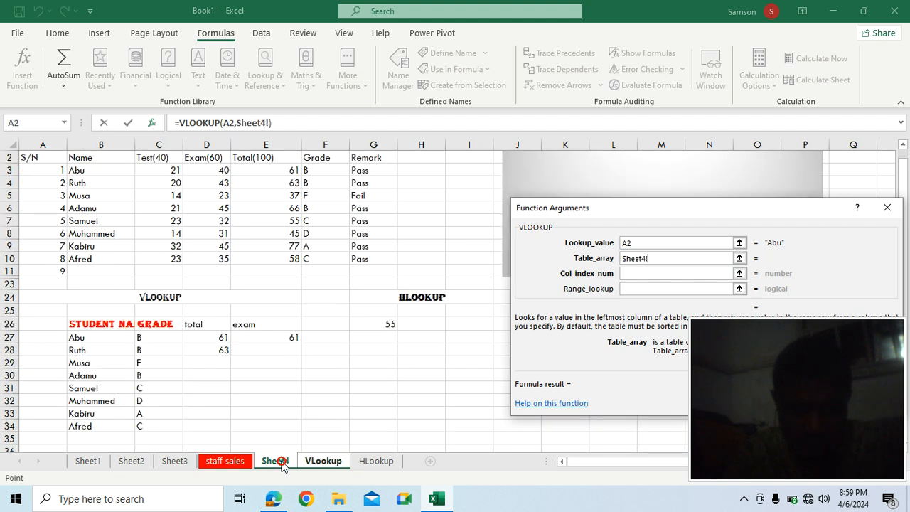
left_click_drag(107, 173, 308, 258)
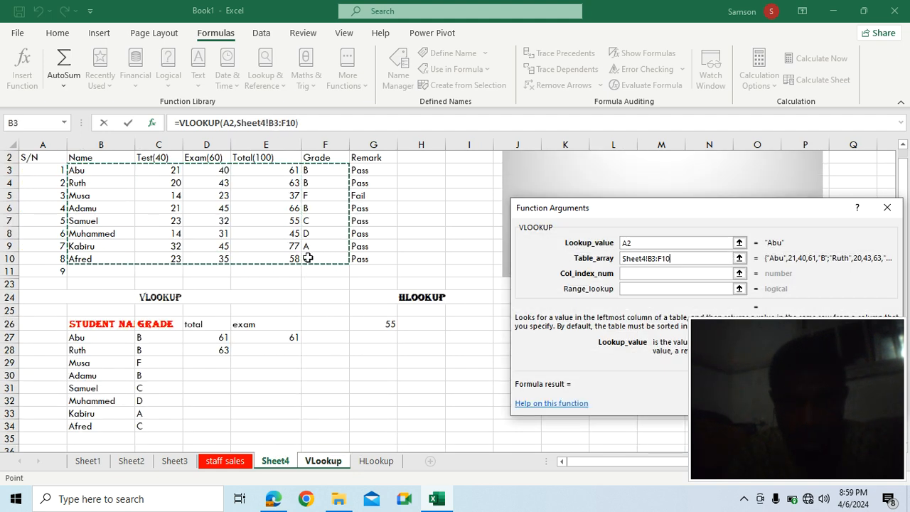
Set the column index to 5 and the range lookup to false, and confirm the VLOOKUP formula in B2
left_click(639, 275)
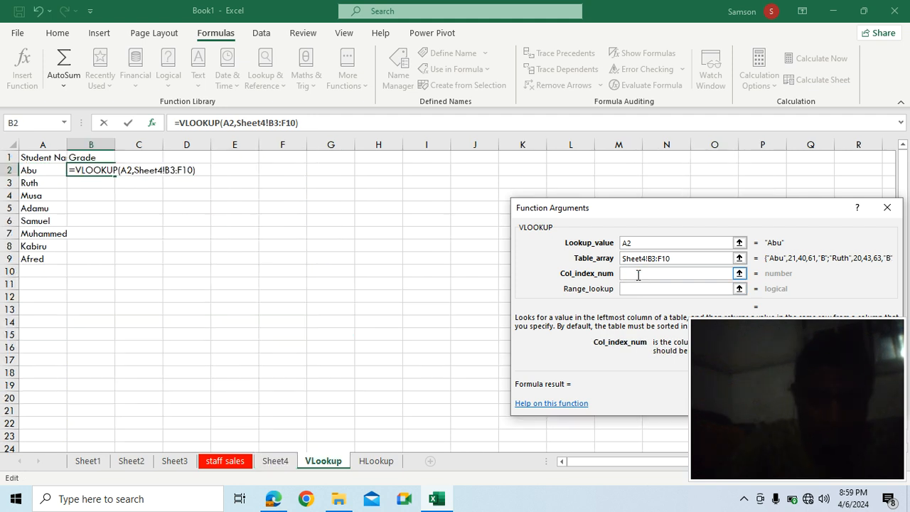
type("5")
left_click(642, 289)
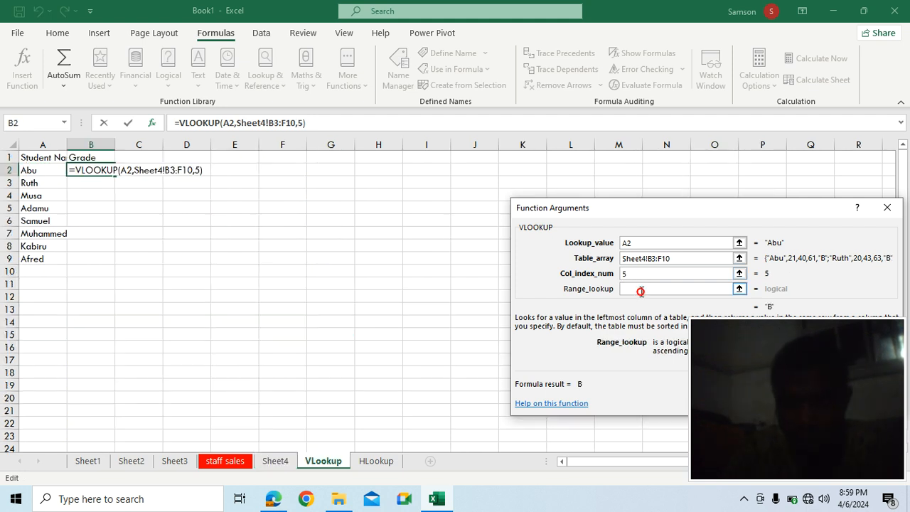
type("false")
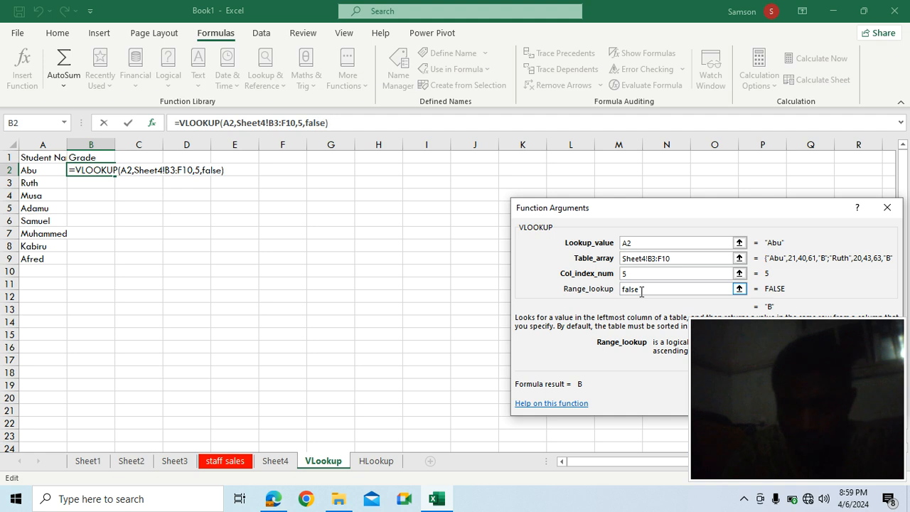
key("Return")
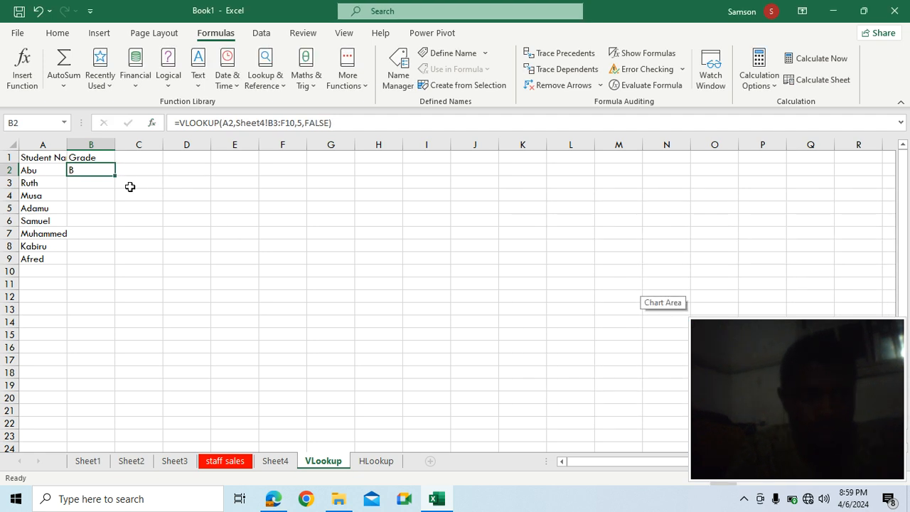
Fill the VLOOKUP formula from B2 down to B9 on the VLookup sheet
left_click_drag(114, 176, 113, 270)
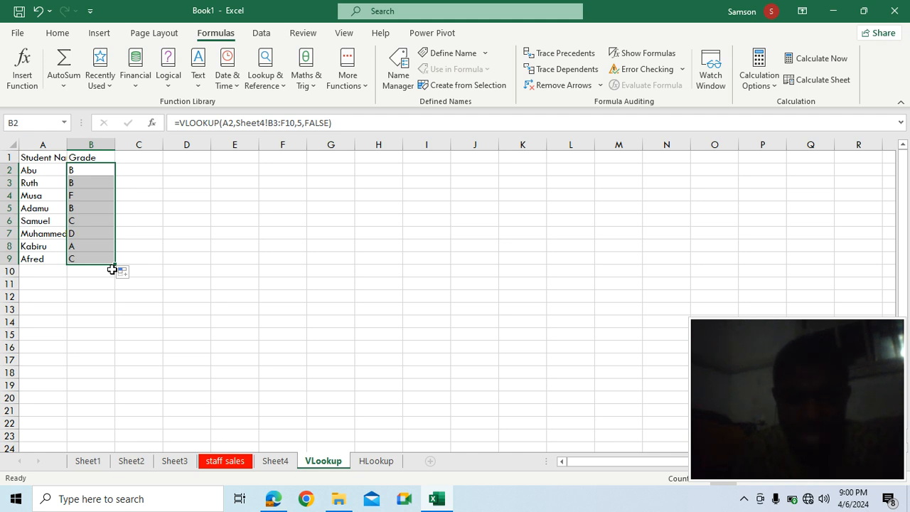
On Sheet4, clear the formula in G26 and enter the heading "exam" in G25
left_click(280, 462)
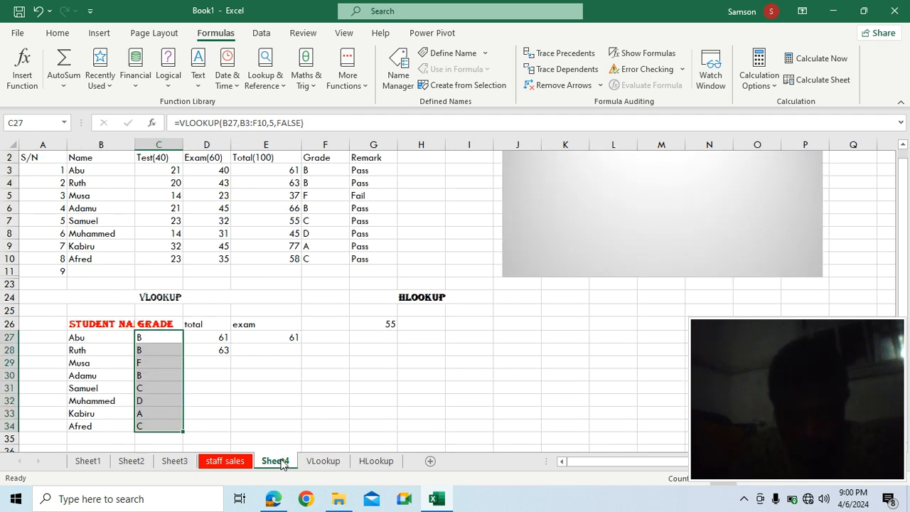
left_click(389, 325)
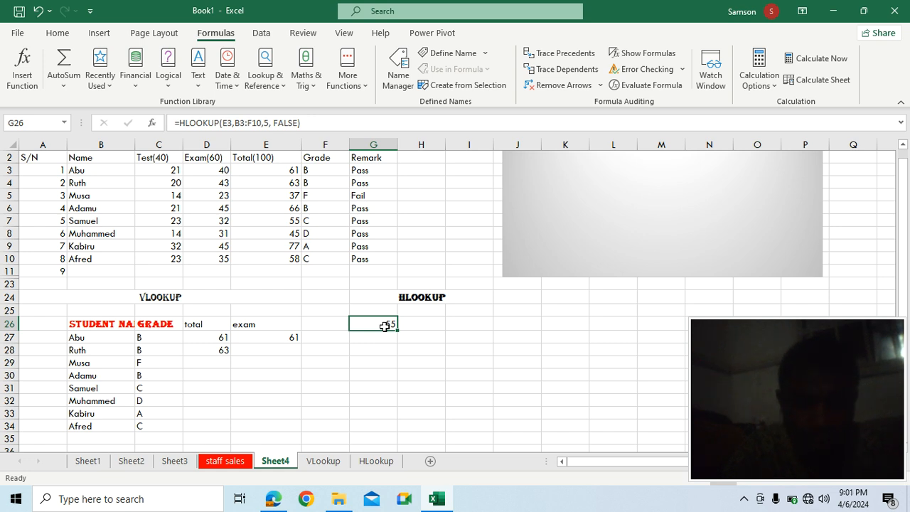
key("BackSpace")
left_click(386, 327)
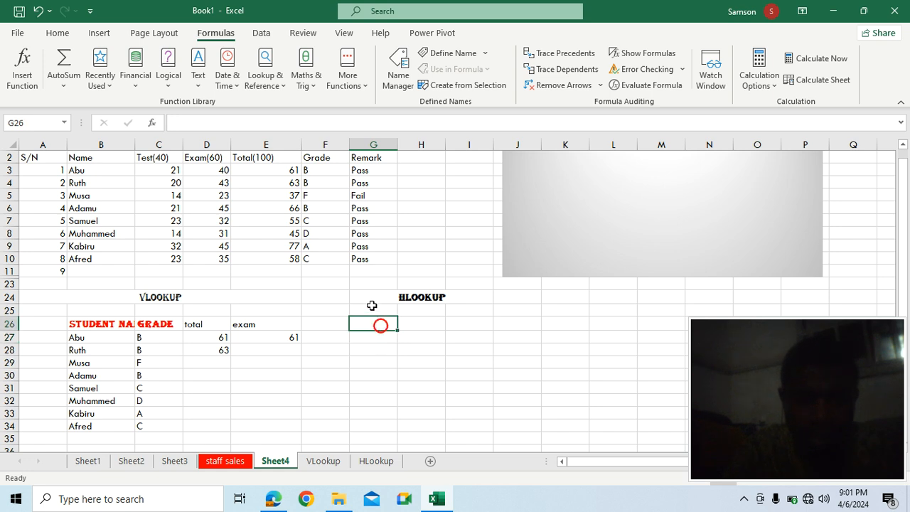
left_click(368, 309)
type("exa")
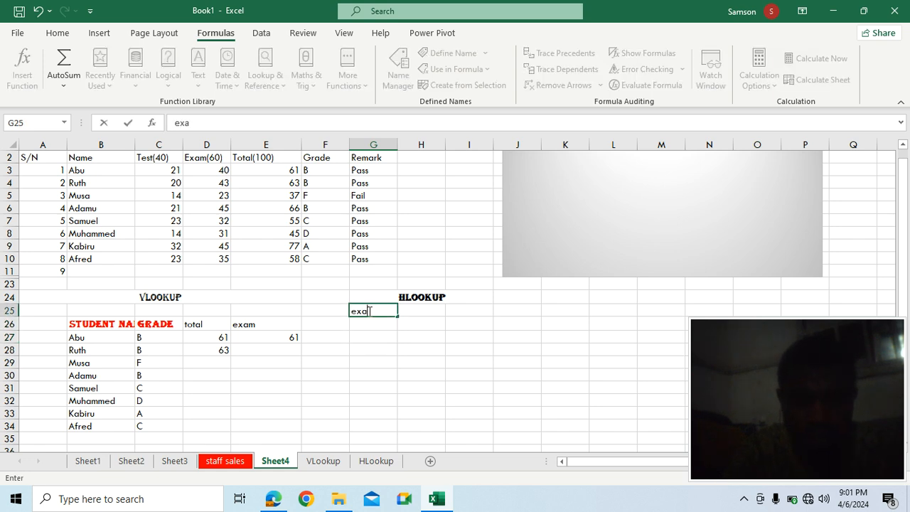
type("m")
key("Return")
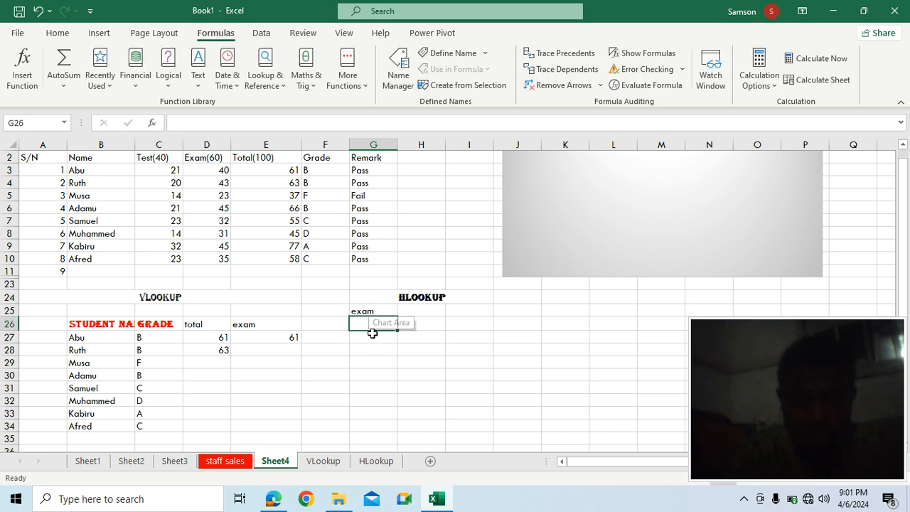
Insert an HLOOKUP function in G26 with D3 as the lookup value and B3:F10 as the table array
left_click(273, 84)
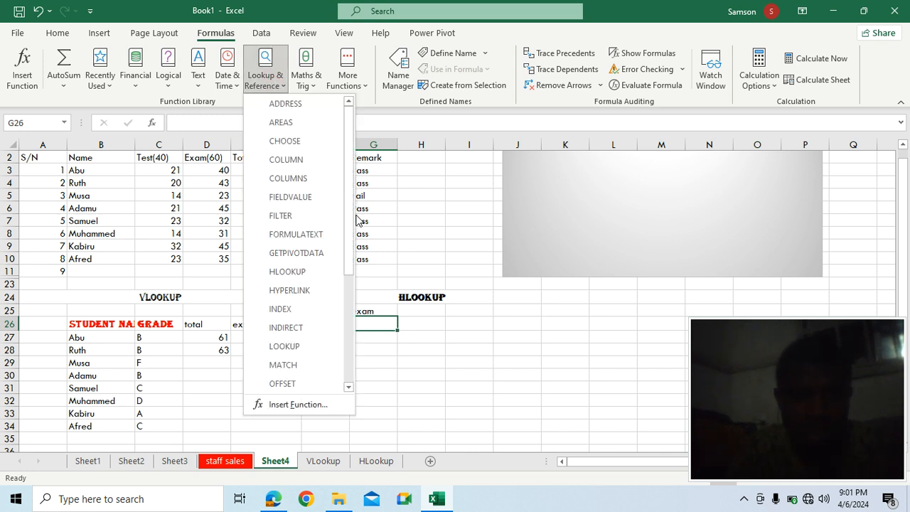
left_click_drag(351, 221, 349, 374)
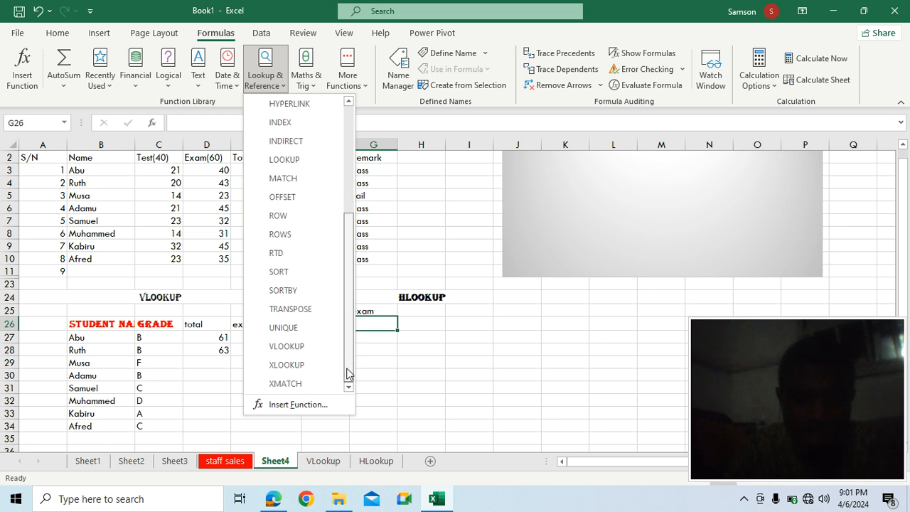
left_click(306, 404)
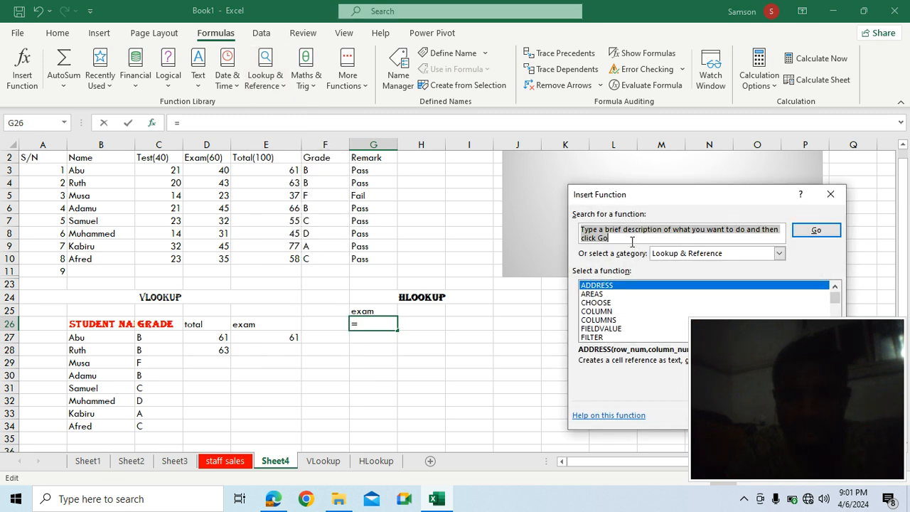
type("hlookup")
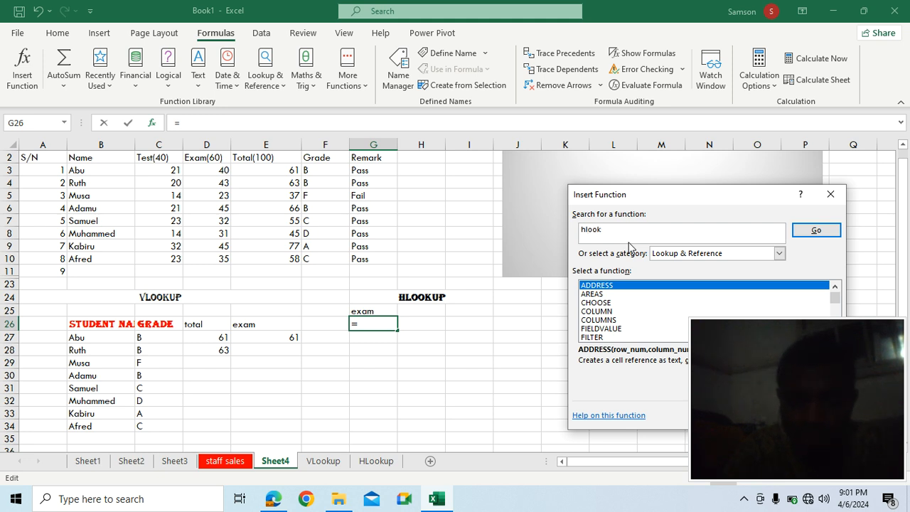
left_click(804, 237)
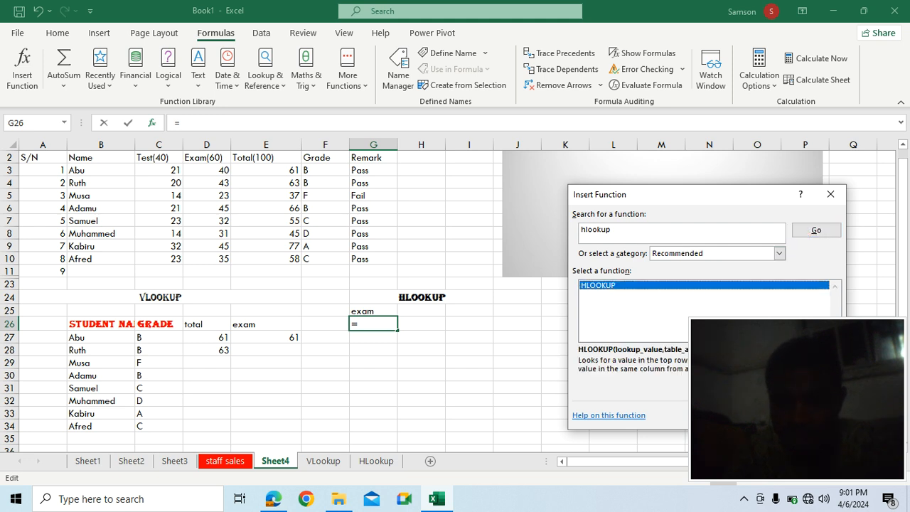
left_click(763, 416)
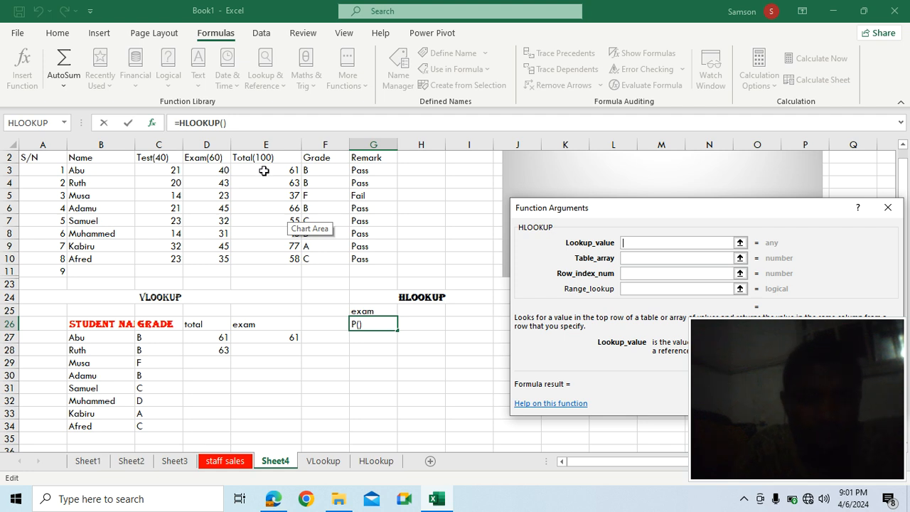
left_click(223, 171)
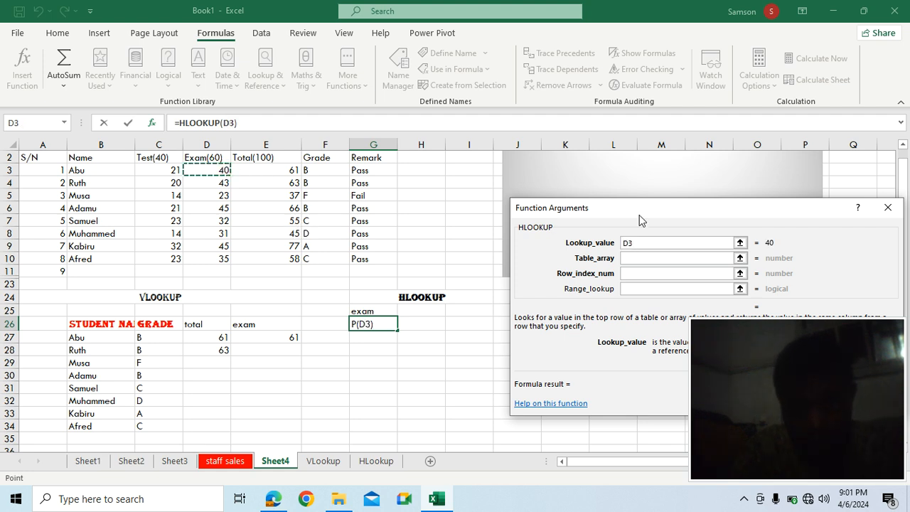
left_click(629, 258)
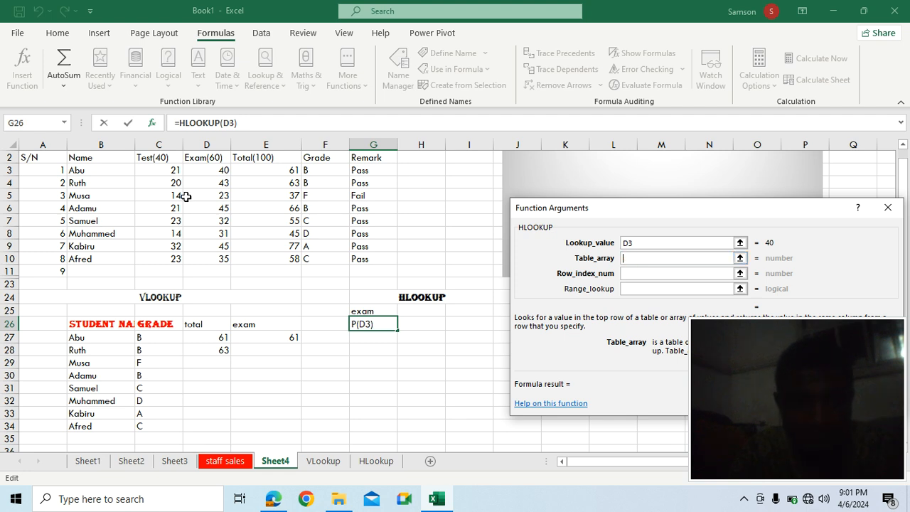
left_click(152, 172)
left_click_drag(107, 170, 329, 258)
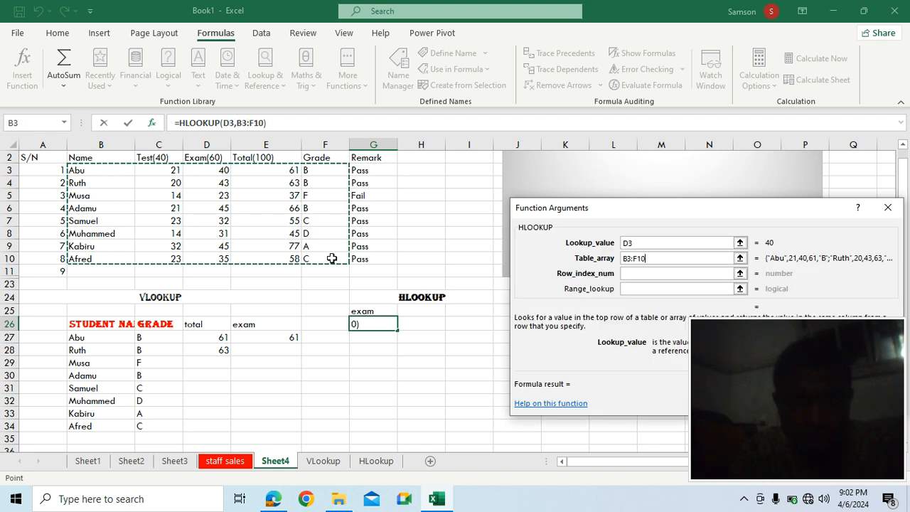
Set the row index to 1 and the range lookup to false, and confirm the HLOOKUP formula in G26
left_click(625, 273)
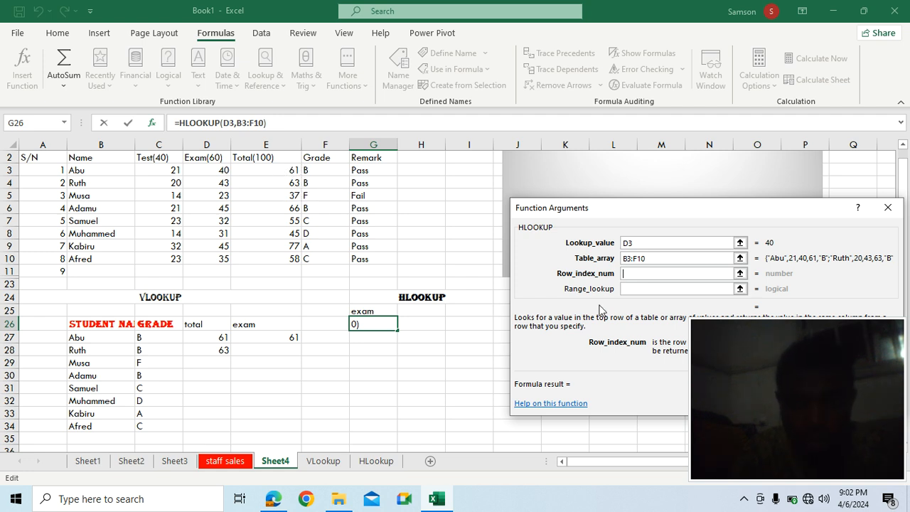
type("1")
left_click(649, 288)
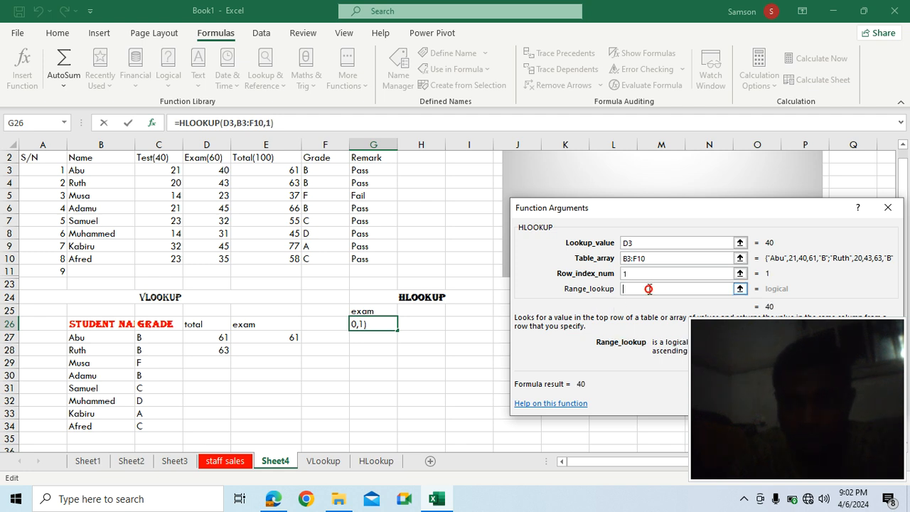
type("false")
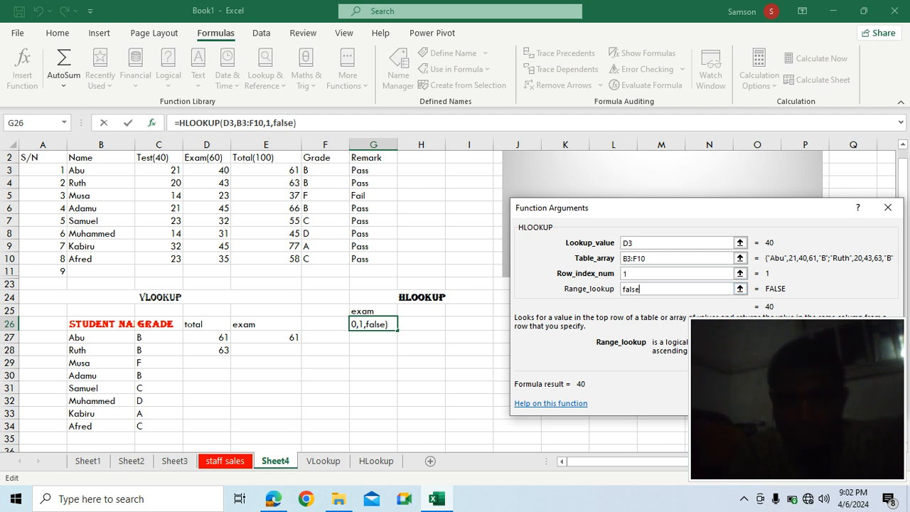
key("Return")
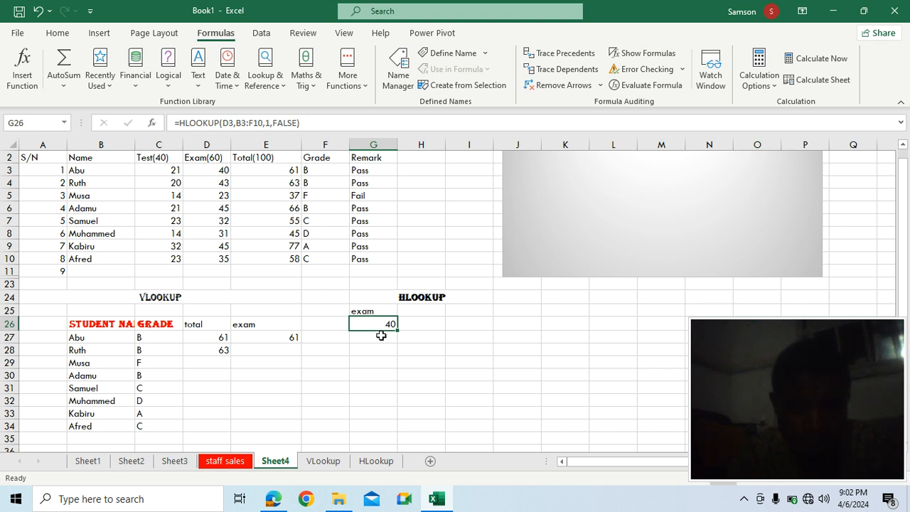
Replace the formula in E27 under the exam heading with a new HLOOKUP function
left_click(280, 338)
key("BackSpace")
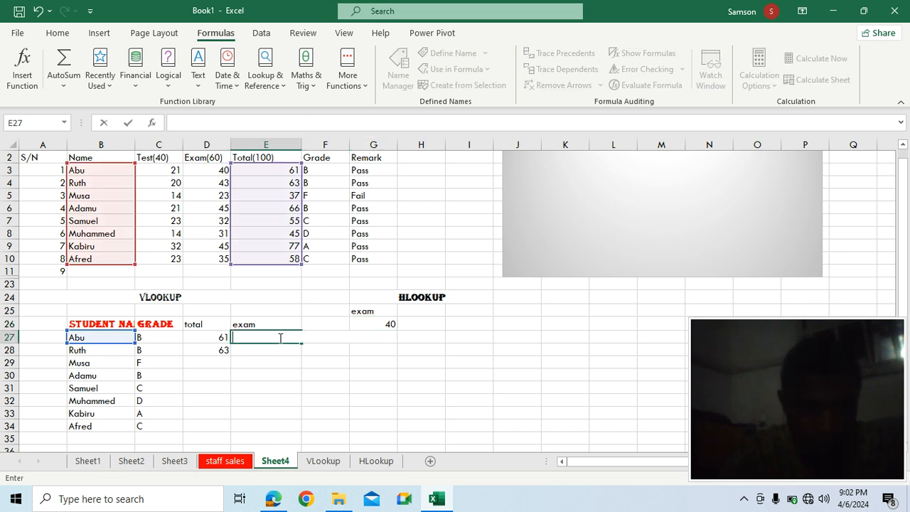
type("=")
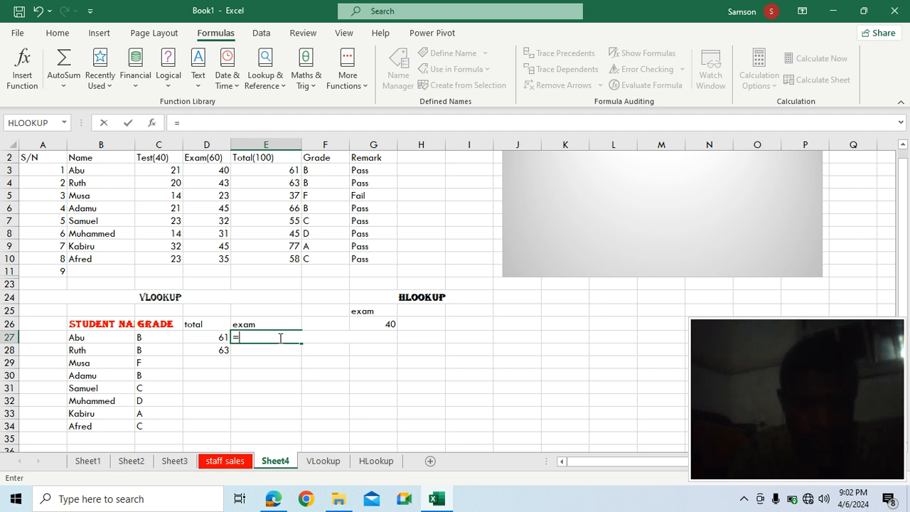
left_click(286, 91)
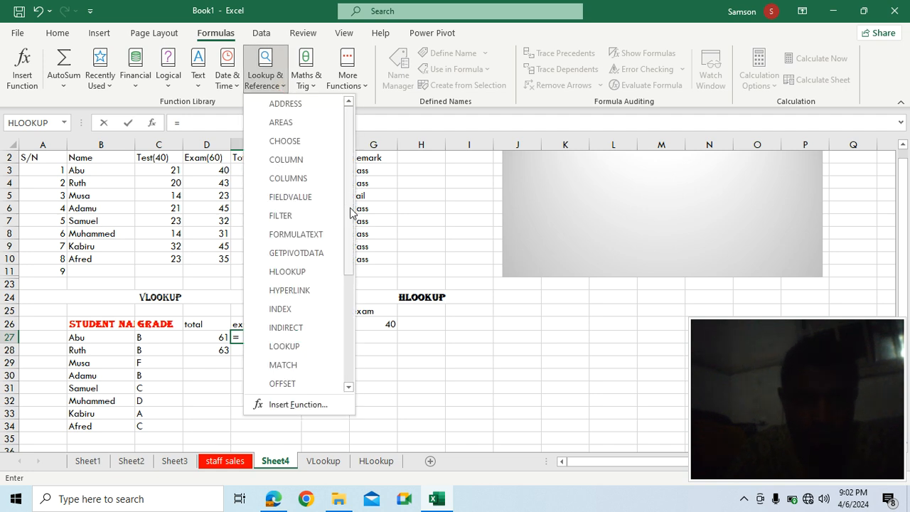
left_click_drag(350, 209, 347, 391)
left_click(319, 405)
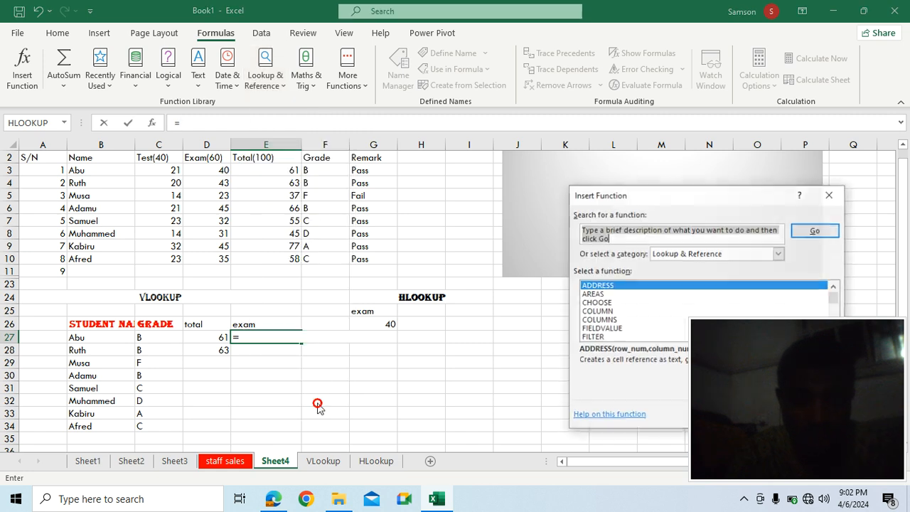
type("hl")
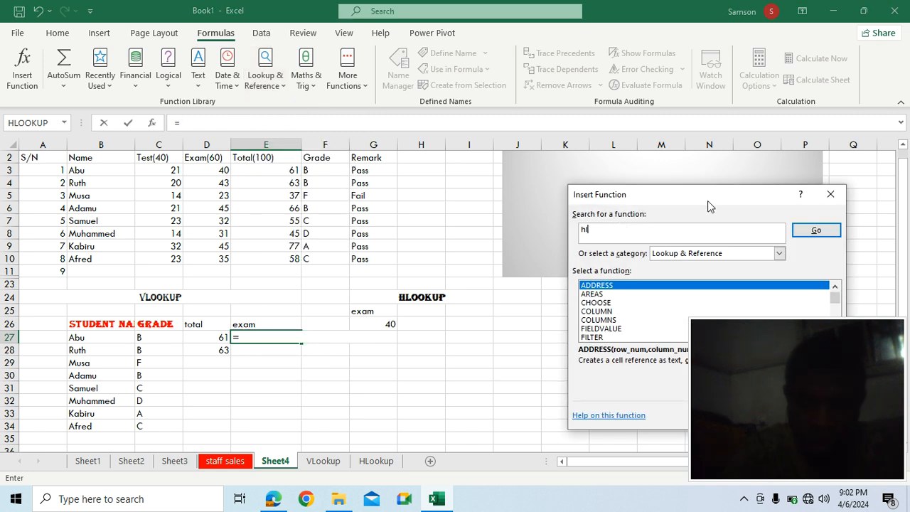
type("ookup")
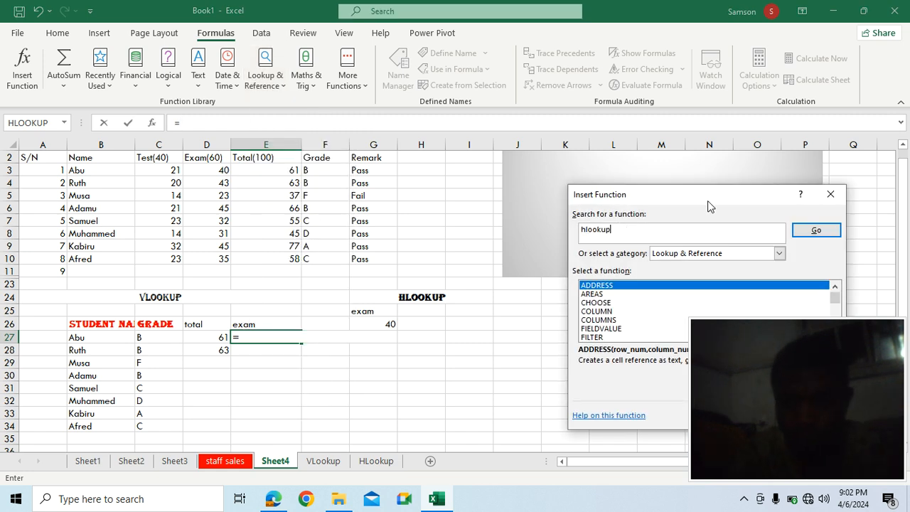
left_click(817, 231)
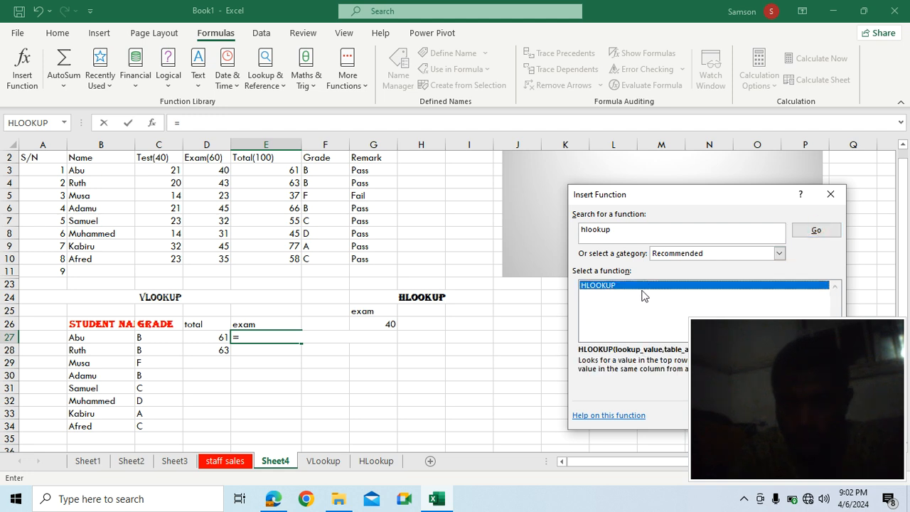
double_click(616, 286)
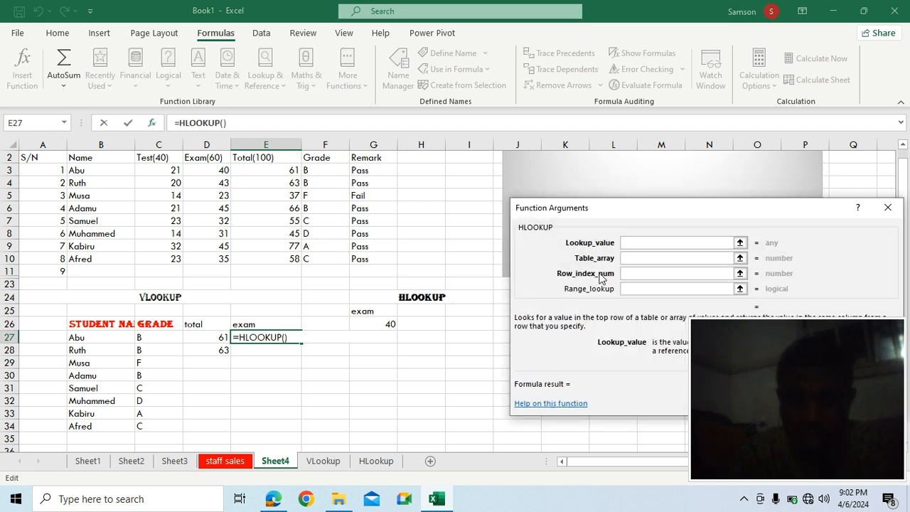
Set the HLOOKUP arguments for E27 to lookup value B3, table array B3:F10, row index 1 and range lookup false
left_click(123, 173)
left_click(628, 260)
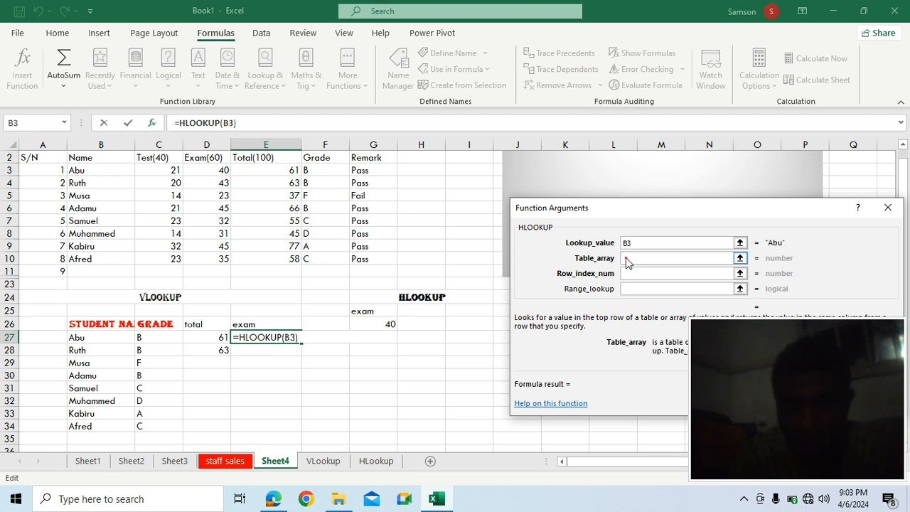
left_click_drag(98, 170, 307, 263)
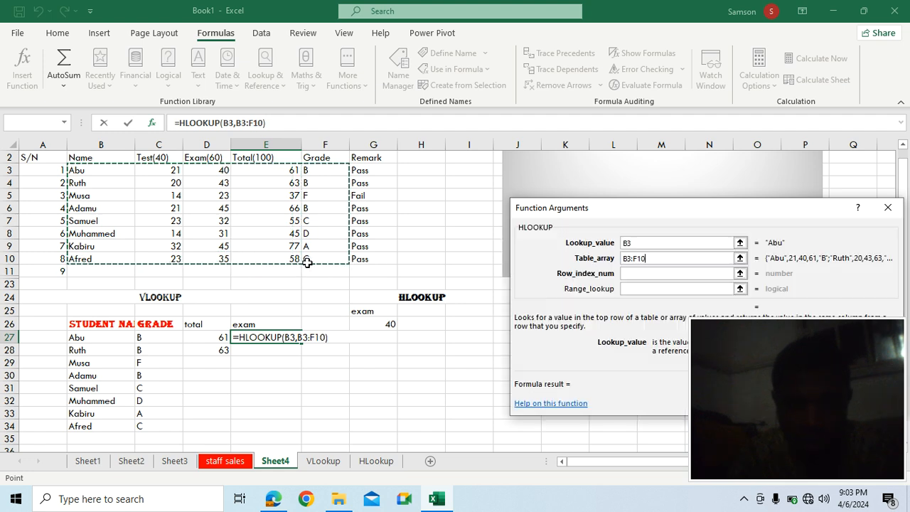
left_click(639, 274)
left_click(638, 274)
left_click(636, 258)
left_click(632, 243)
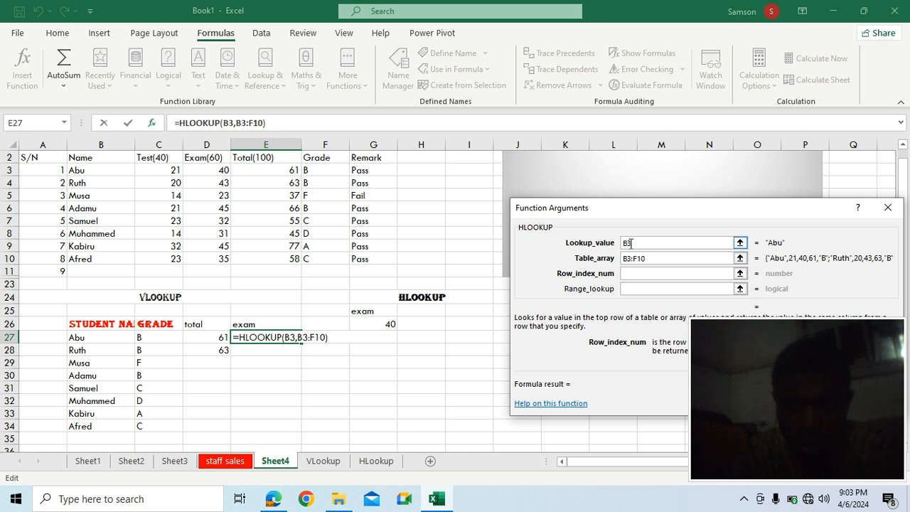
left_click(631, 289)
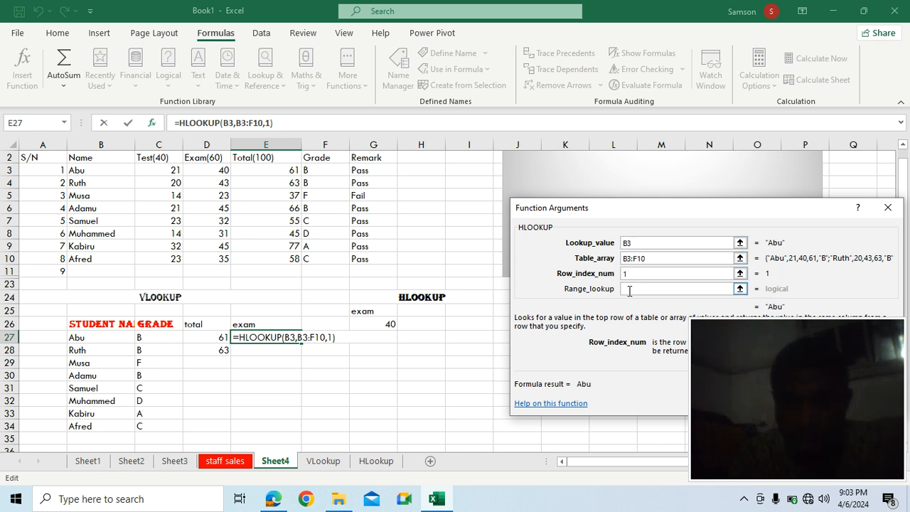
type("false")
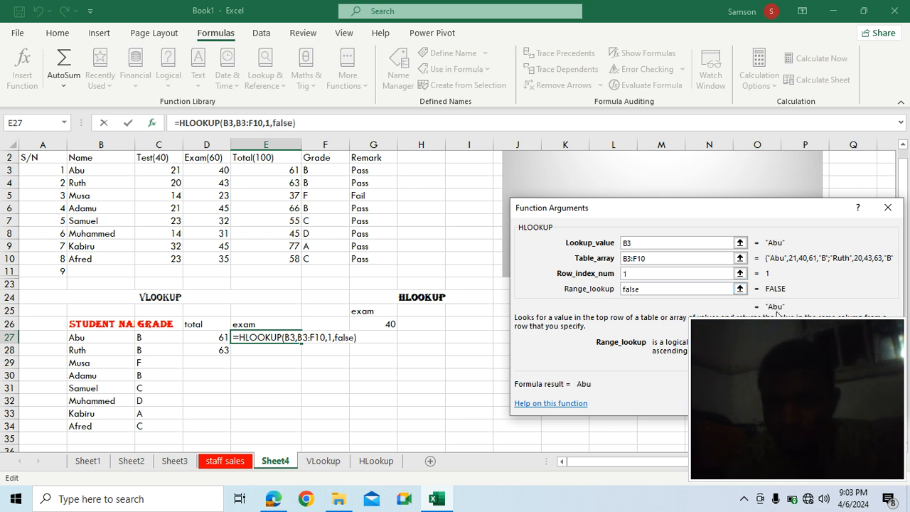
Change the lookup value of the HLOOKUP in E27 to D3 and fill the formula down through E34
left_click(633, 243)
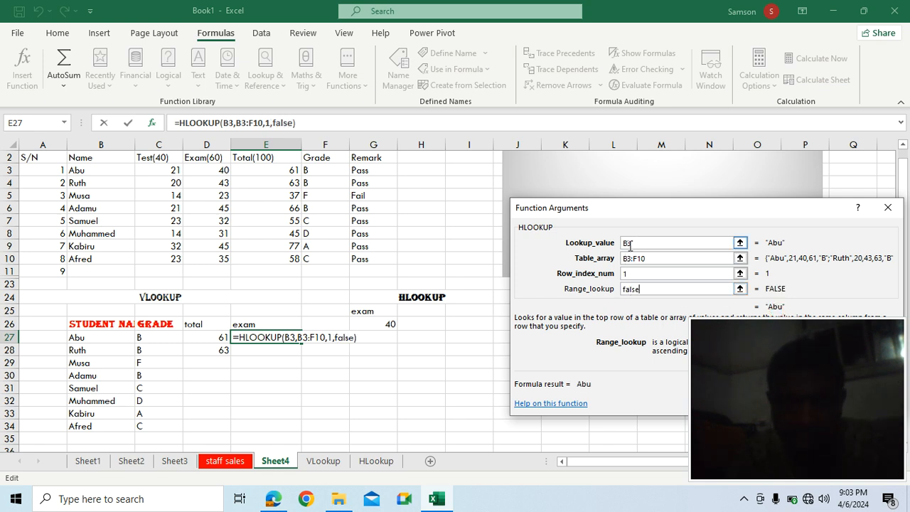
key("BackSpace")
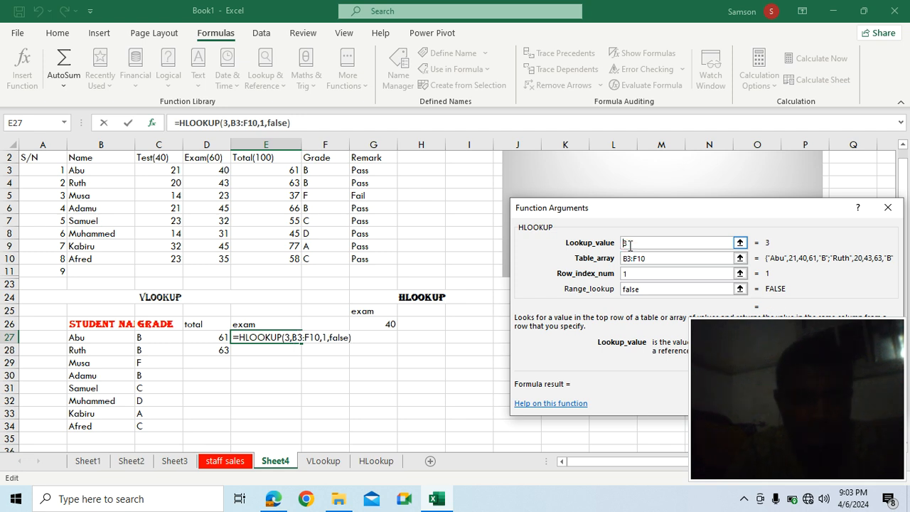
key("BackSpace")
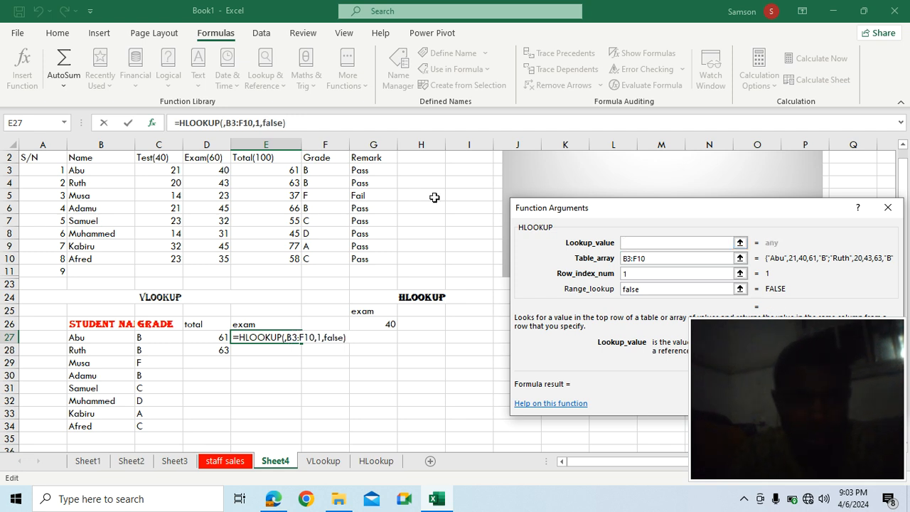
left_click(216, 172)
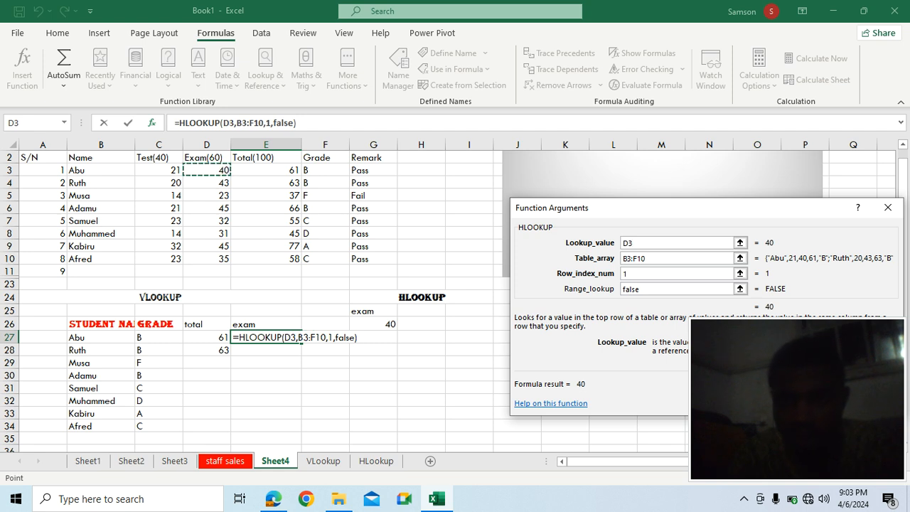
key("Return")
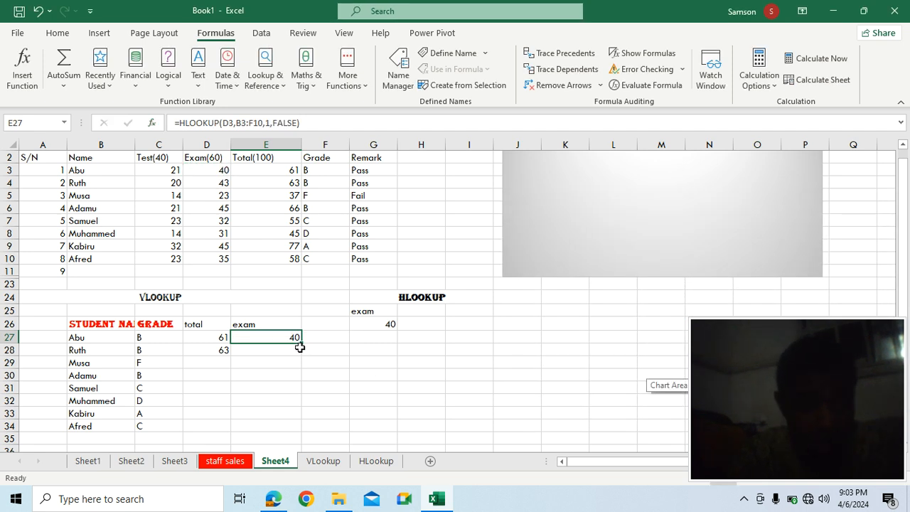
left_click_drag(300, 344, 296, 426)
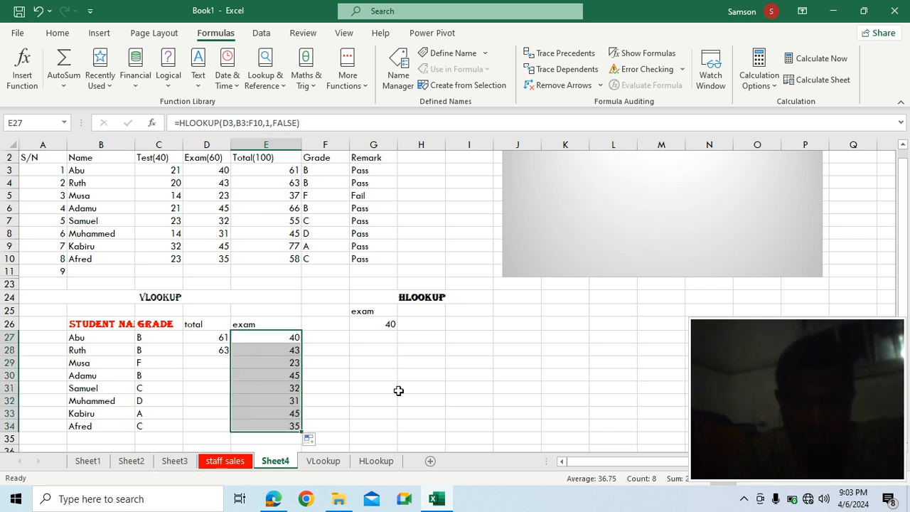
left_click(399, 390)
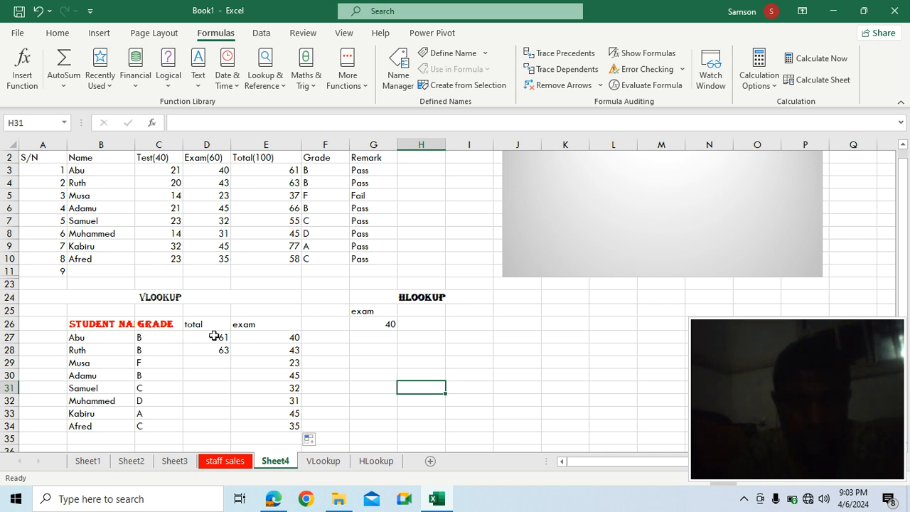
Enter the heading XLOOKUP in cell F25, beside the exam heading
left_click(326, 324)
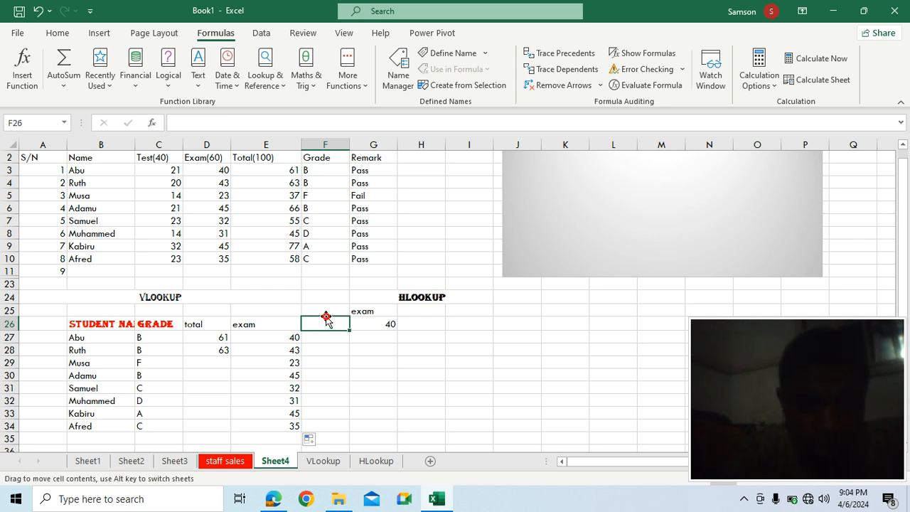
left_click(326, 312)
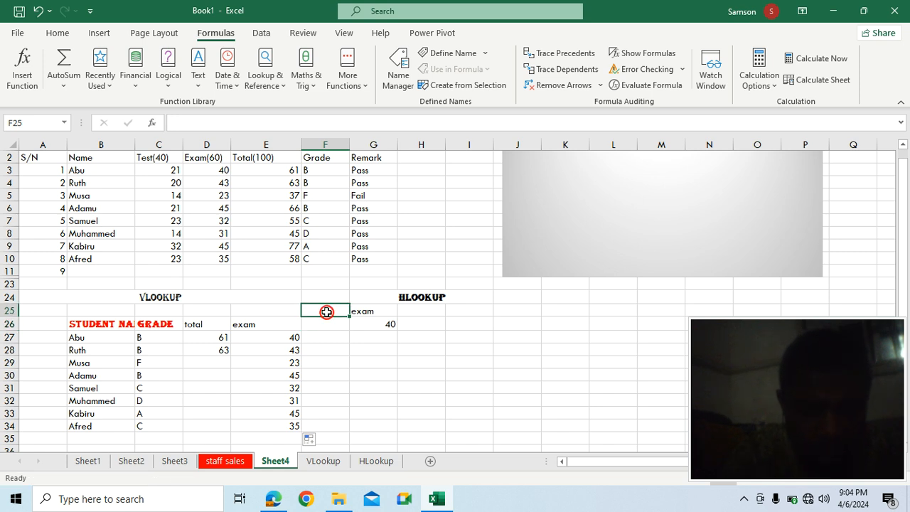
type("XLOOKUP")
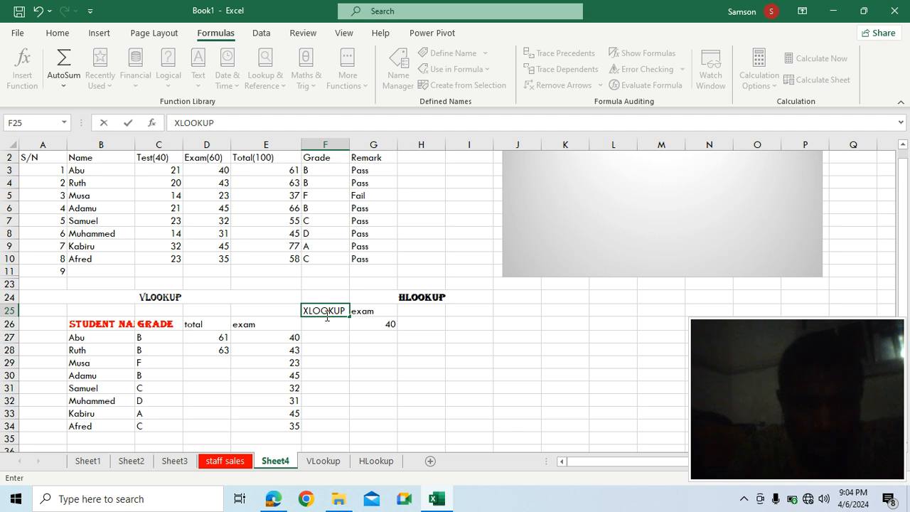
left_click(321, 338)
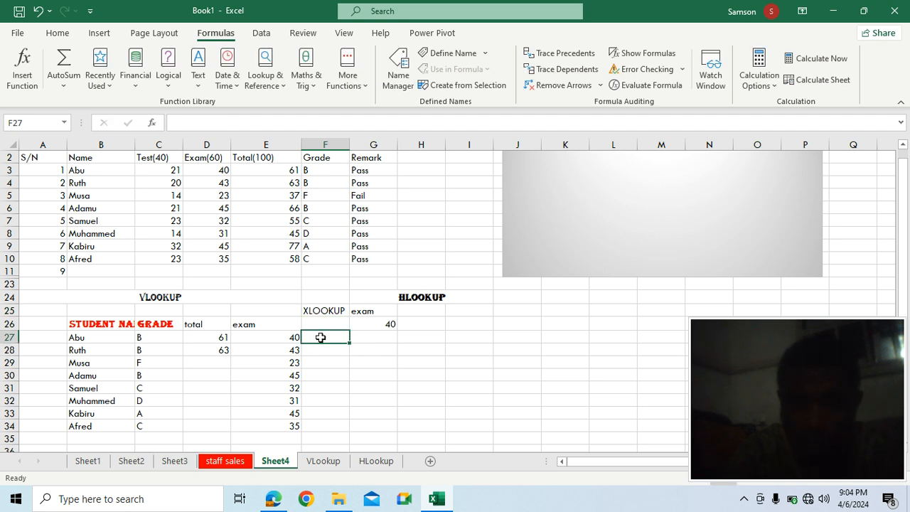
Insert an XLOOKUP function in F27 from the lookup and reference functions
type("=")
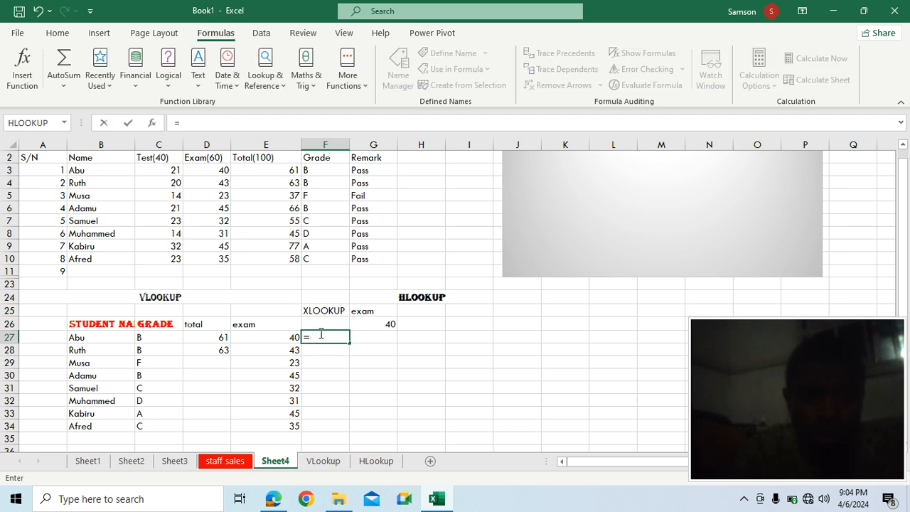
left_click(271, 79)
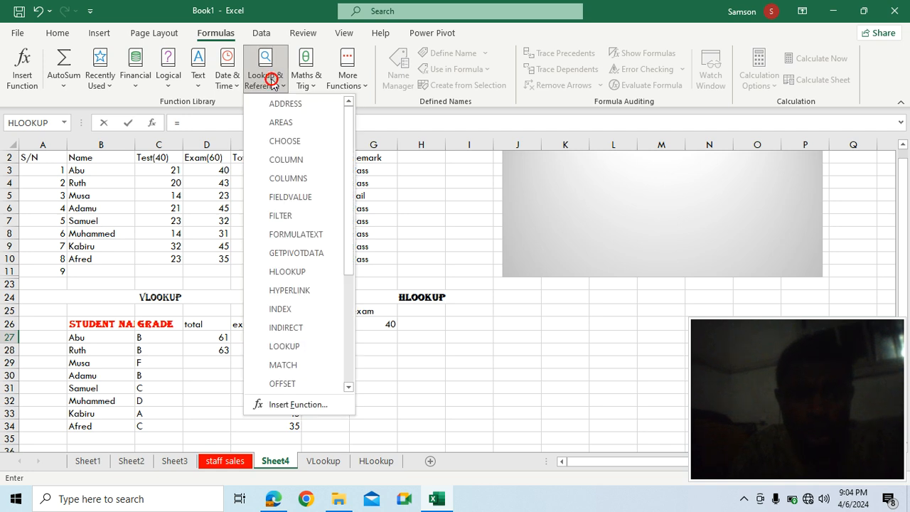
left_click_drag(348, 194, 351, 338)
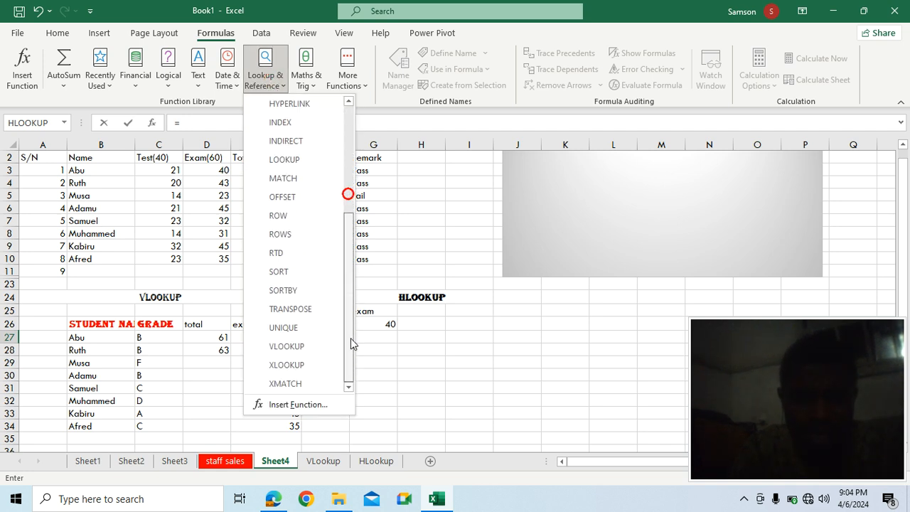
left_click(316, 362)
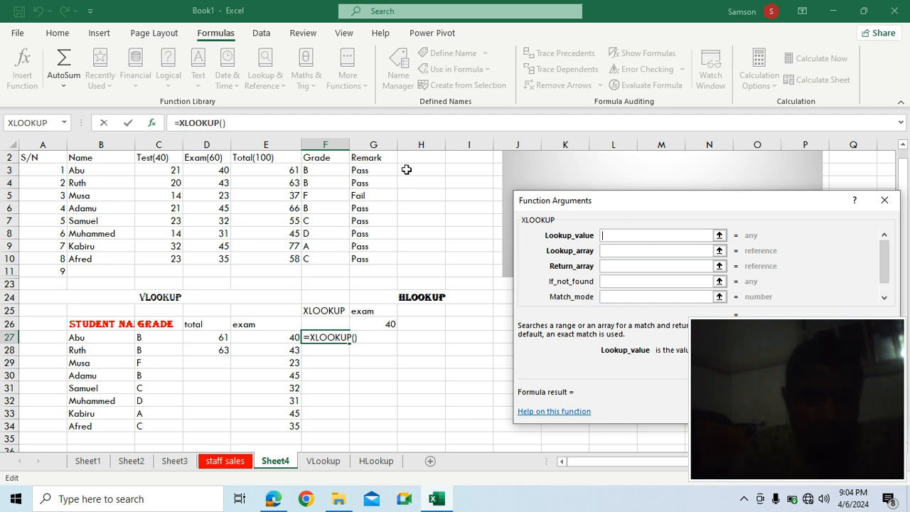
Try the XLOOKUP in F27 with lookup value E3, lookup array B3:B10 and return array E3:E10
left_click(284, 171)
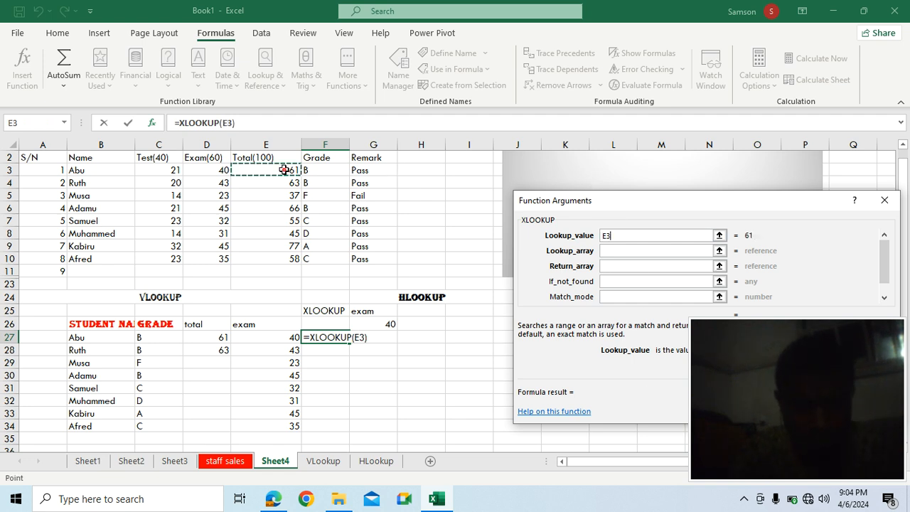
left_click(607, 282)
left_click(607, 252)
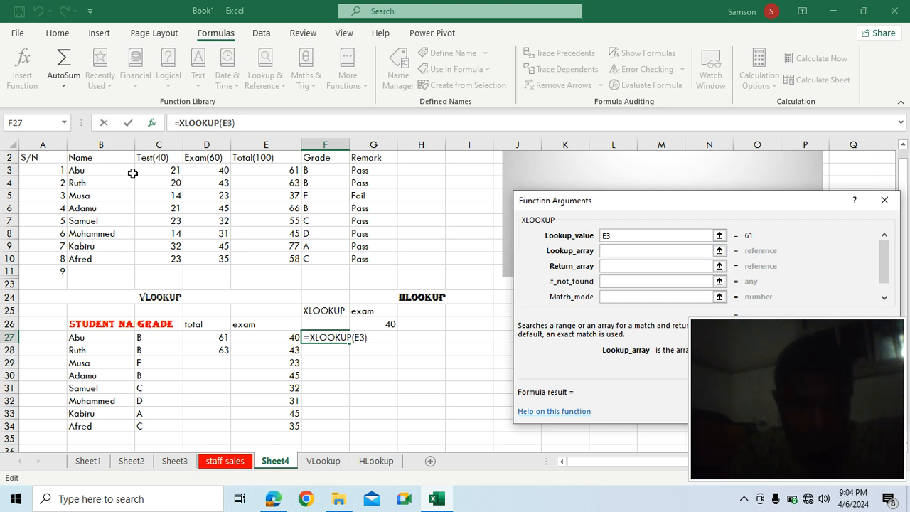
left_click_drag(112, 171, 118, 259)
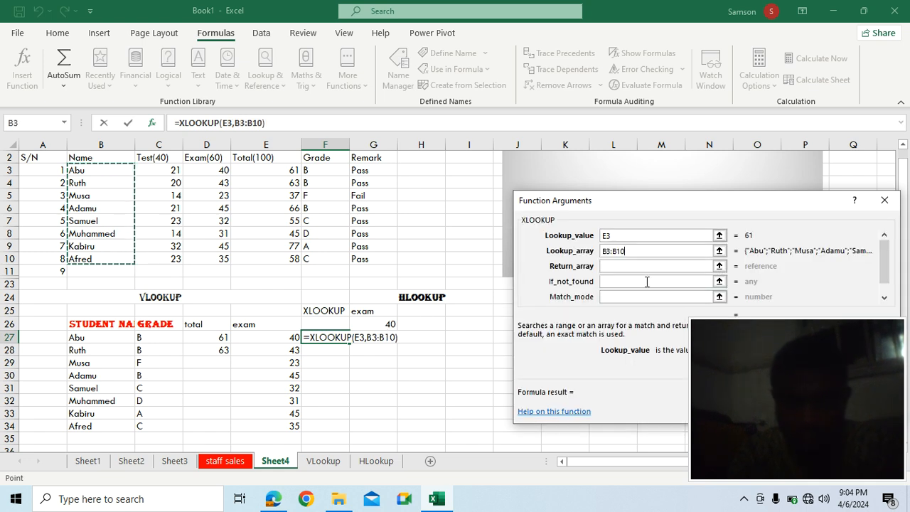
left_click(626, 266)
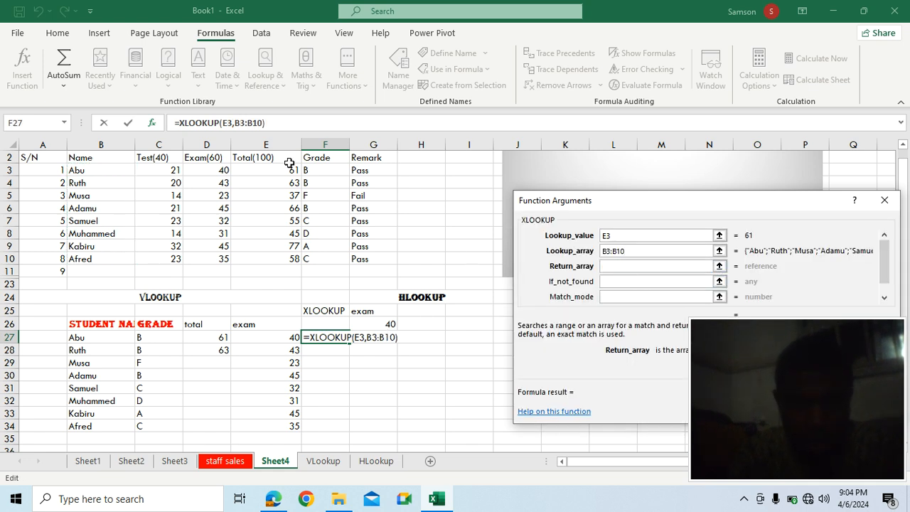
left_click_drag(286, 173, 277, 263)
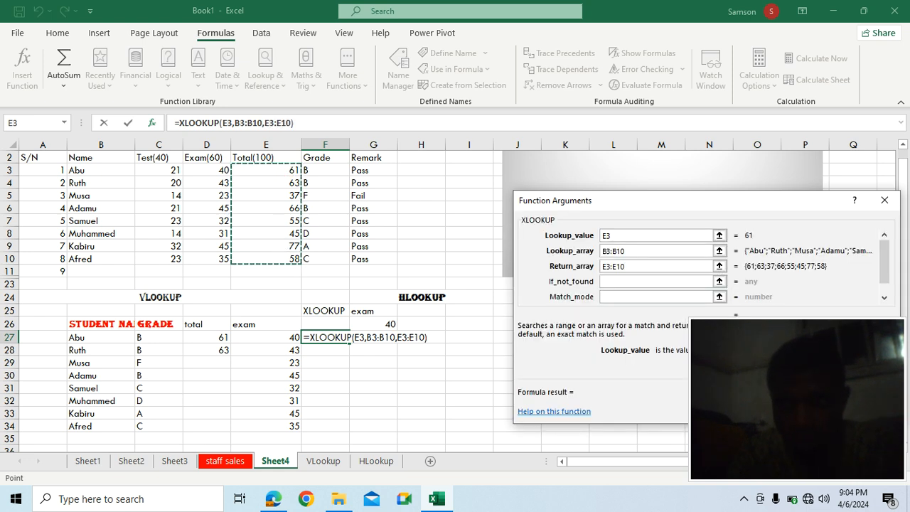
key("Return")
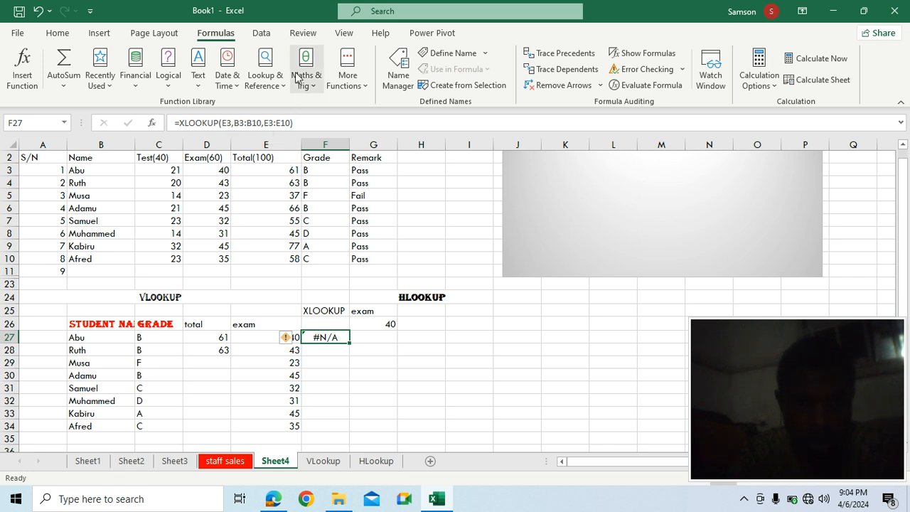
Clear the formula in F27 and insert a new XLOOKUP function in that cell
key("BackSpace")
key("Return")
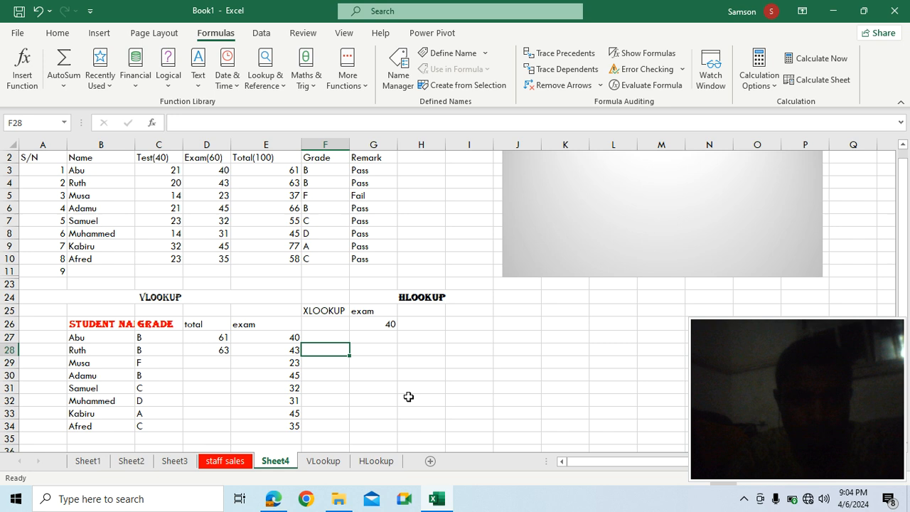
left_click(318, 339)
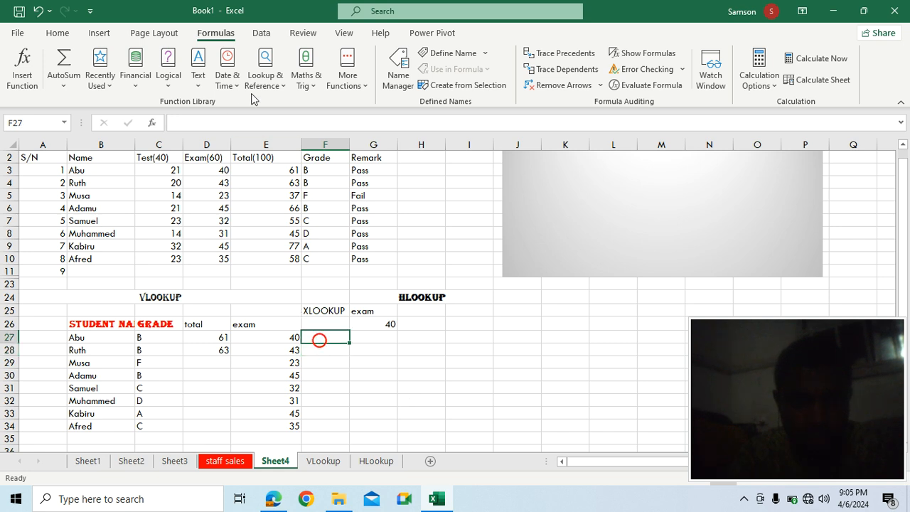
left_click(272, 84)
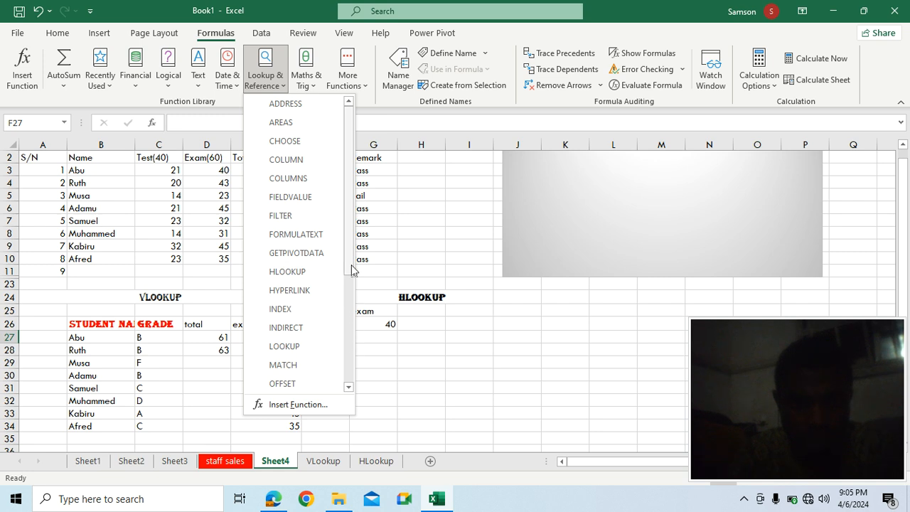
left_click_drag(350, 258, 349, 402)
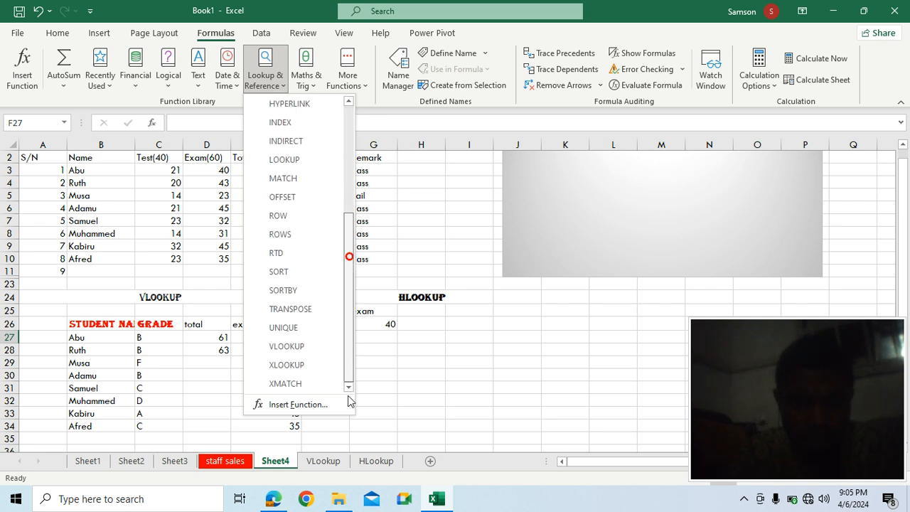
left_click(317, 370)
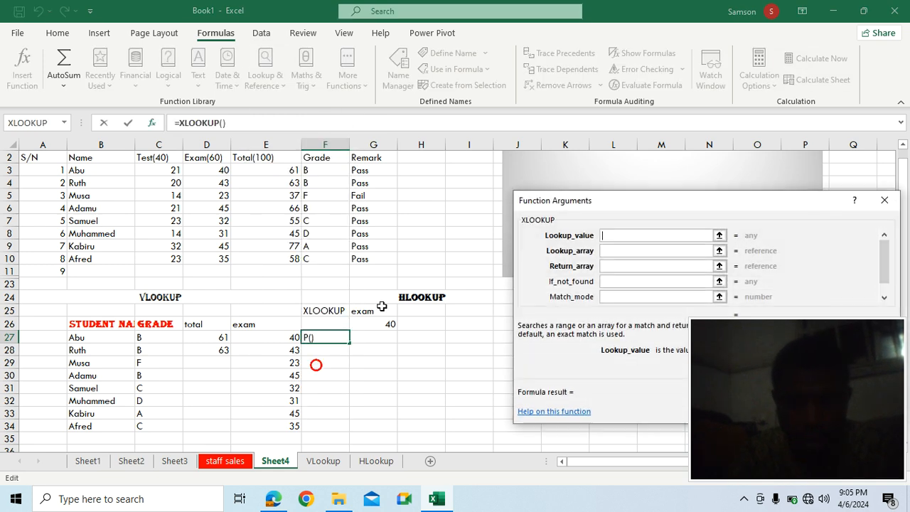
Set the XLOOKUP in F27 to lookup value B27, lookup array B3:B10 and return array E3:E10, and confirm it
left_click(99, 340)
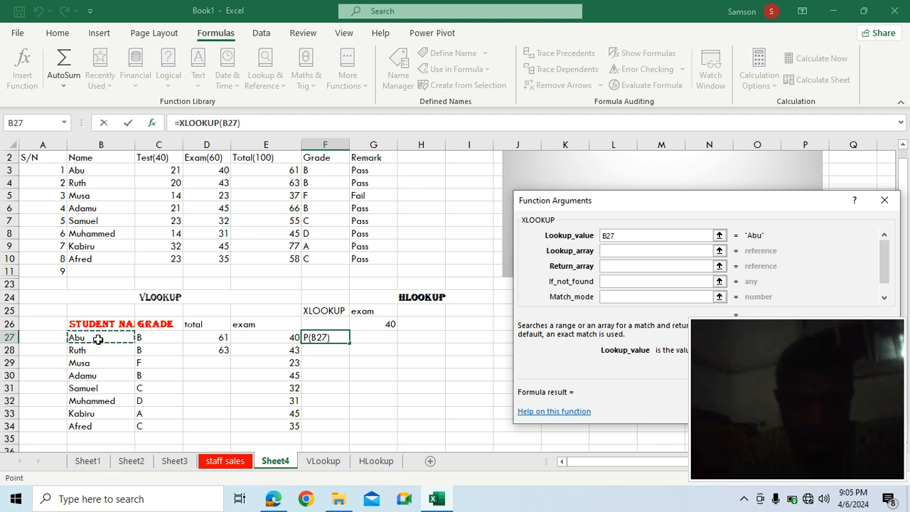
left_click(605, 253)
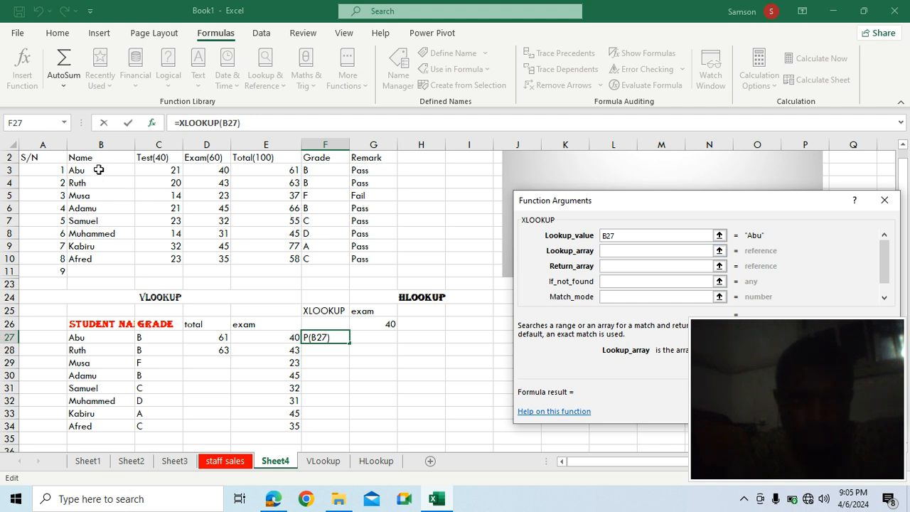
left_click_drag(99, 170, 98, 262)
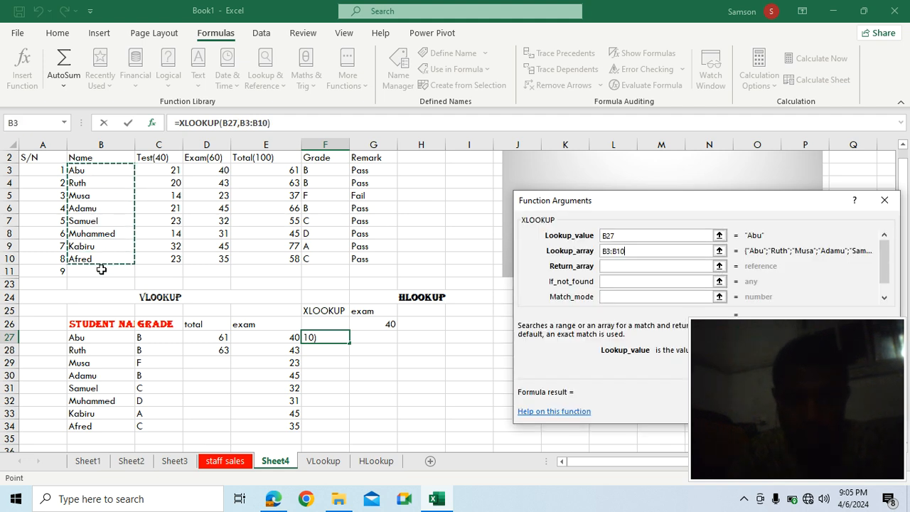
left_click(621, 267)
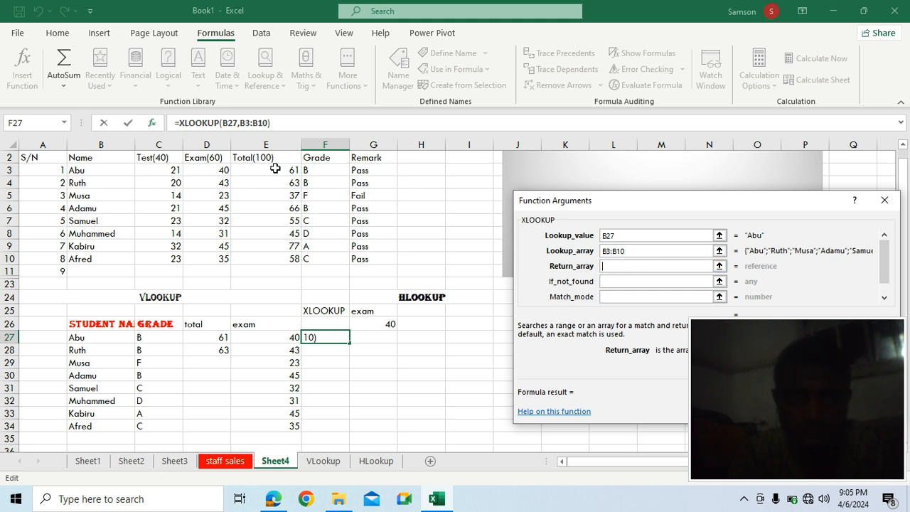
left_click_drag(275, 172, 274, 262)
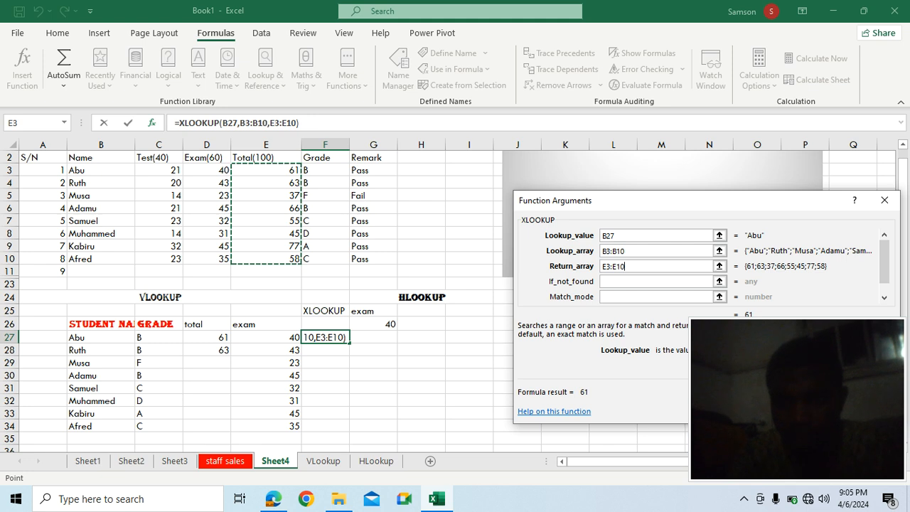
key("Return")
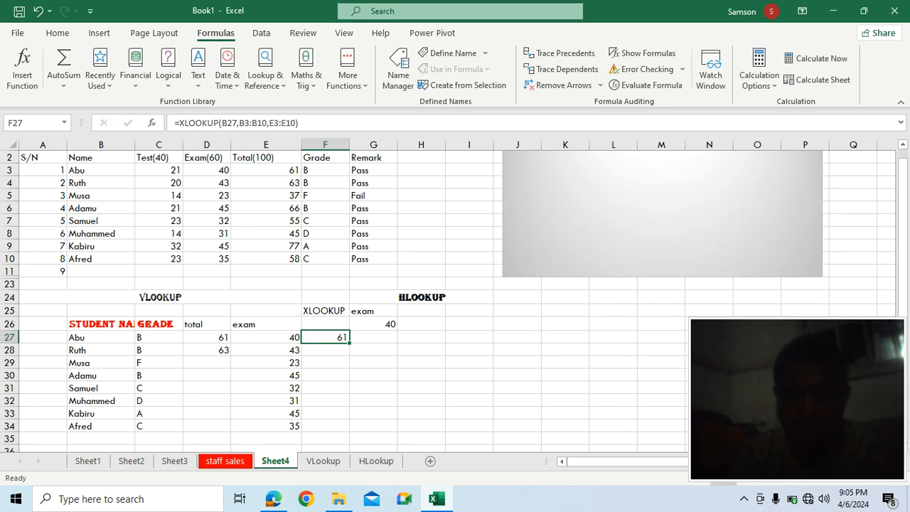
left_click(322, 350)
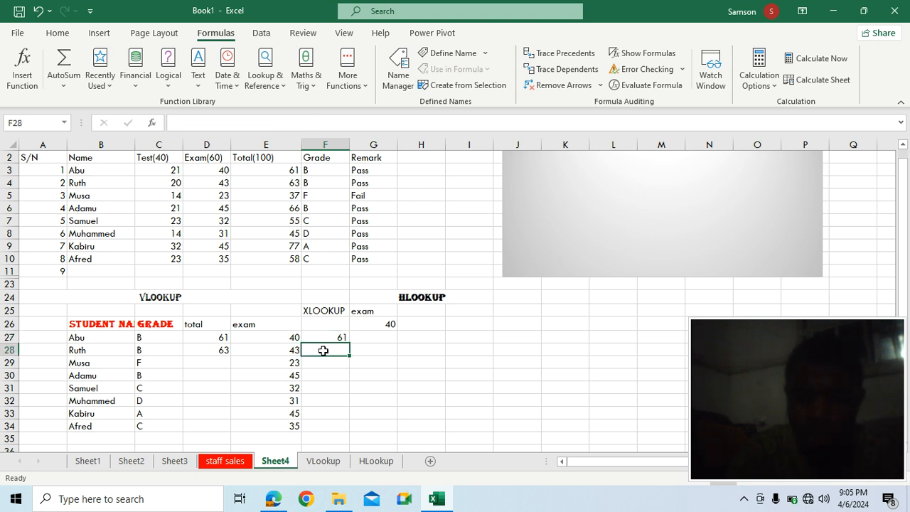
type("=")
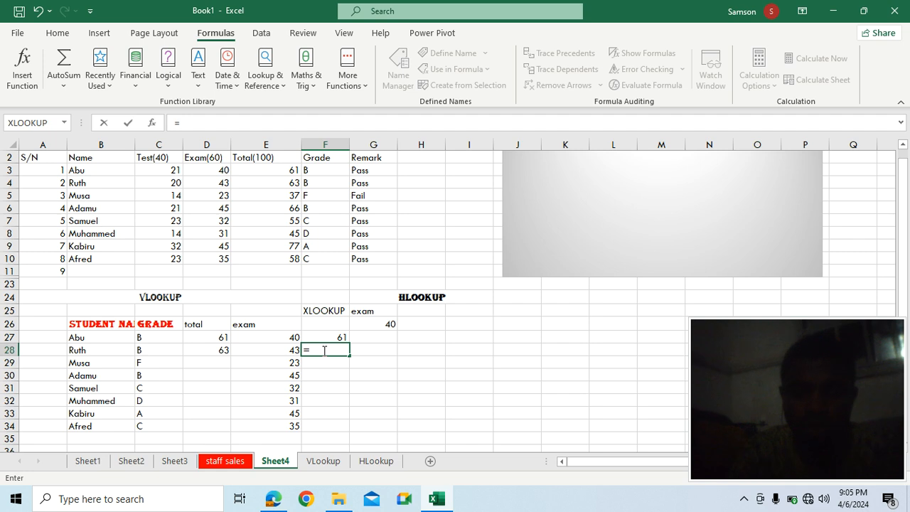
left_click(269, 89)
left_click_drag(349, 226, 349, 353)
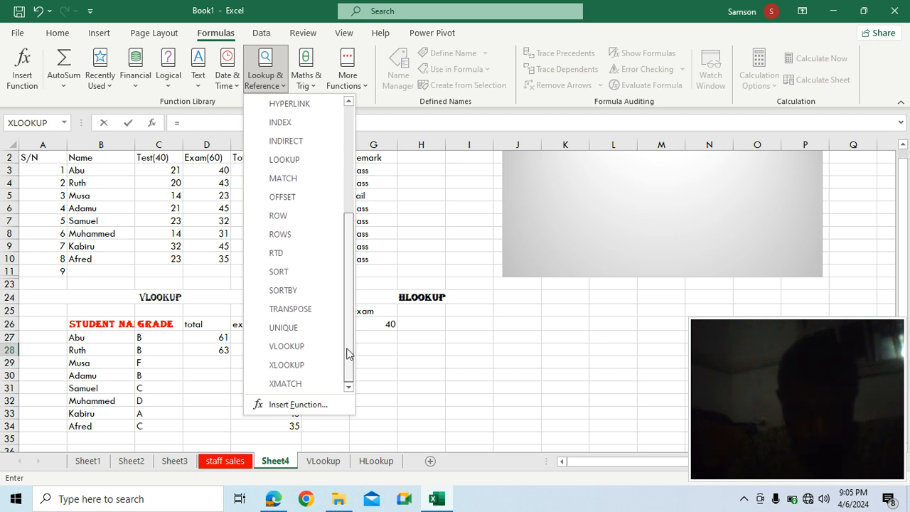
left_click(315, 365)
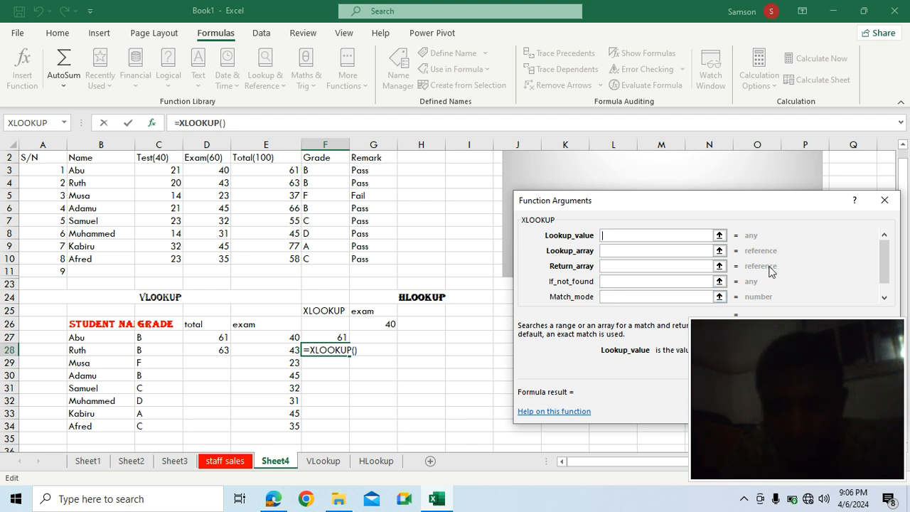
key("Escape")
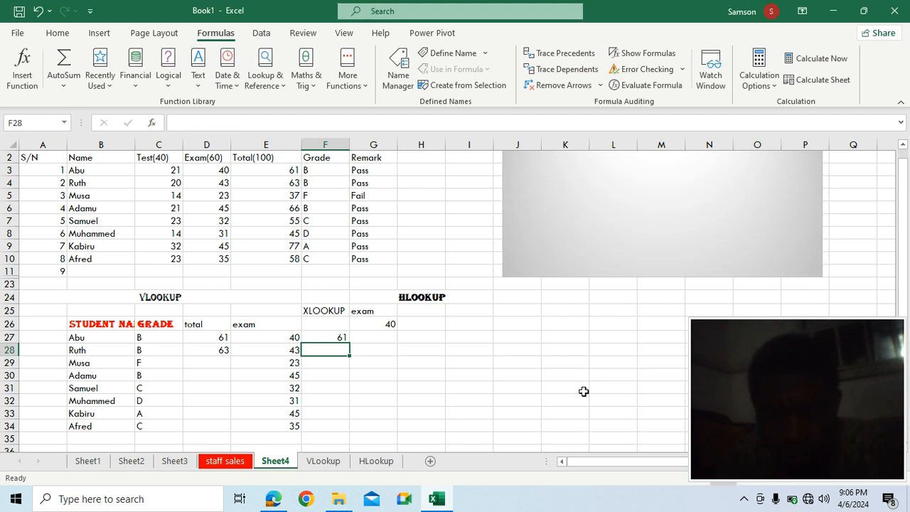
Fill the XLOOKUP formula from F27 down through F34 and enter the heading "Total" in F26
left_click(340, 337)
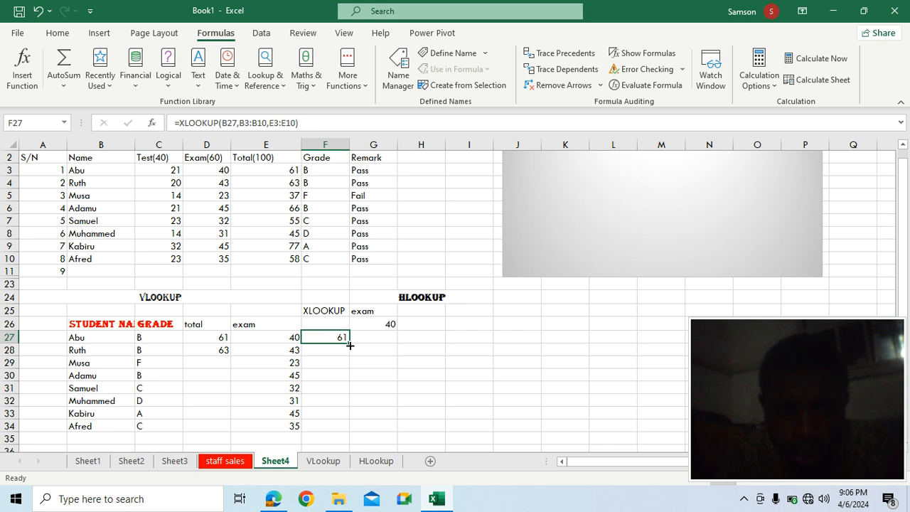
left_click_drag(350, 344, 346, 427)
left_click(314, 324)
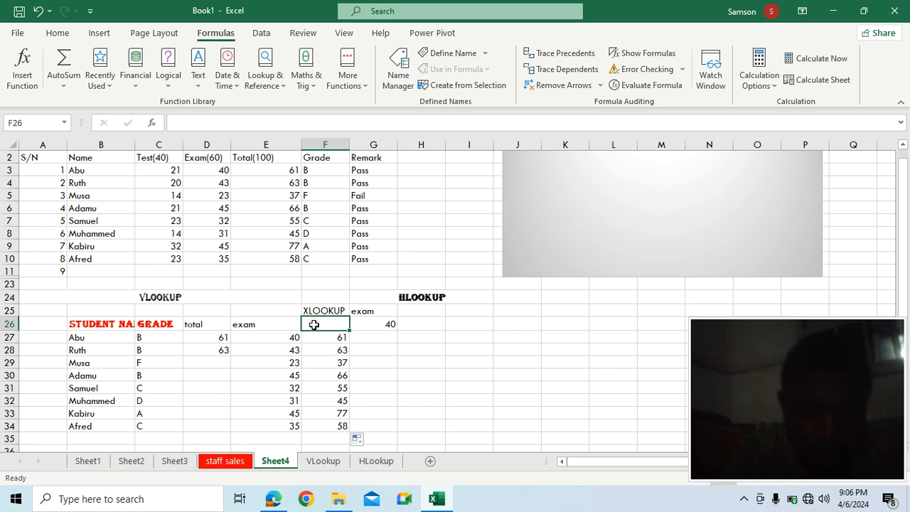
type("Total")
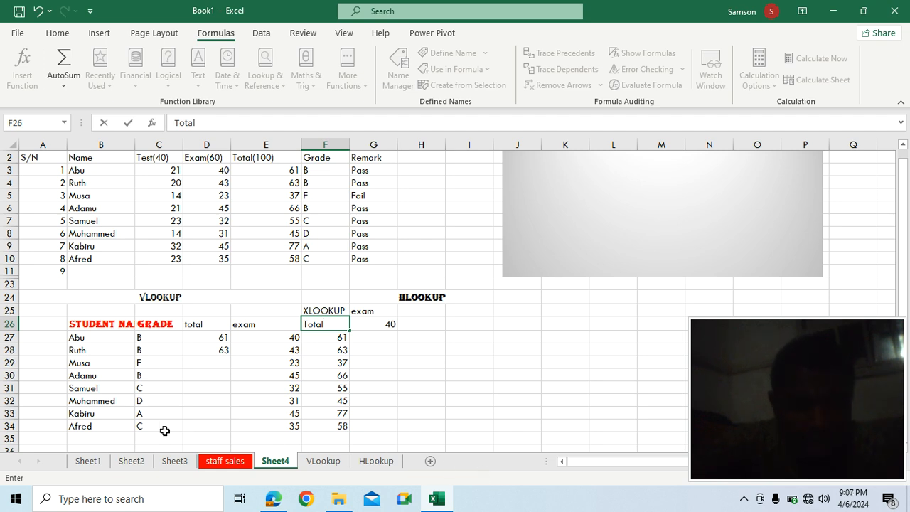
Fill the HLOOKUP formula in D28 down through D34 to complete the total column for the remaining students
left_click(218, 352)
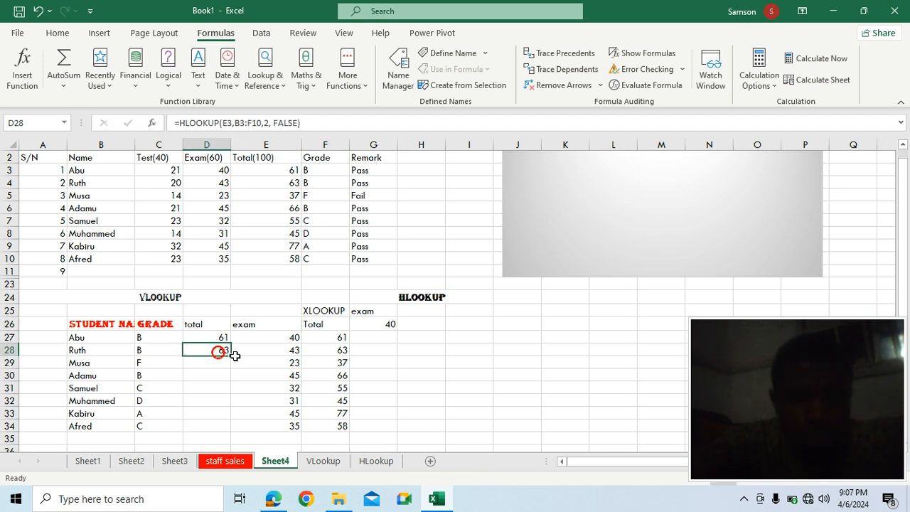
left_click_drag(231, 355, 229, 429)
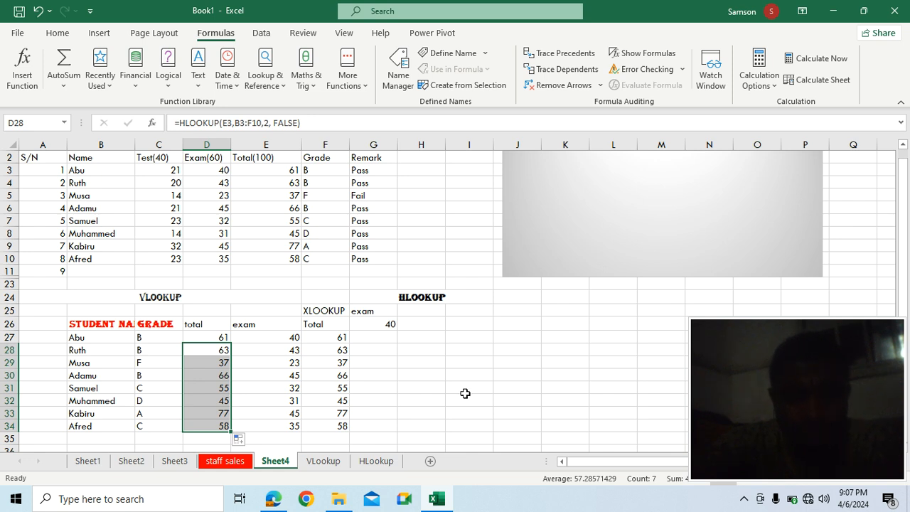
left_click(465, 391)
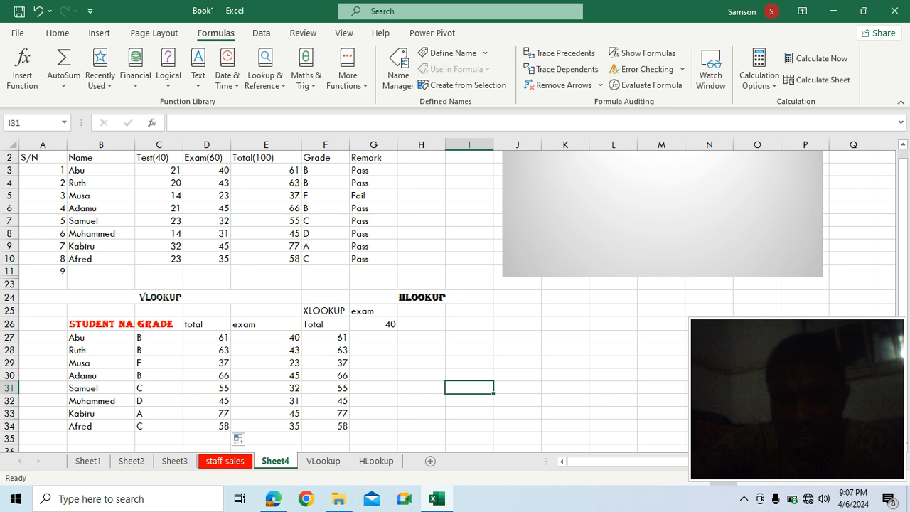
left_click(740, 503)
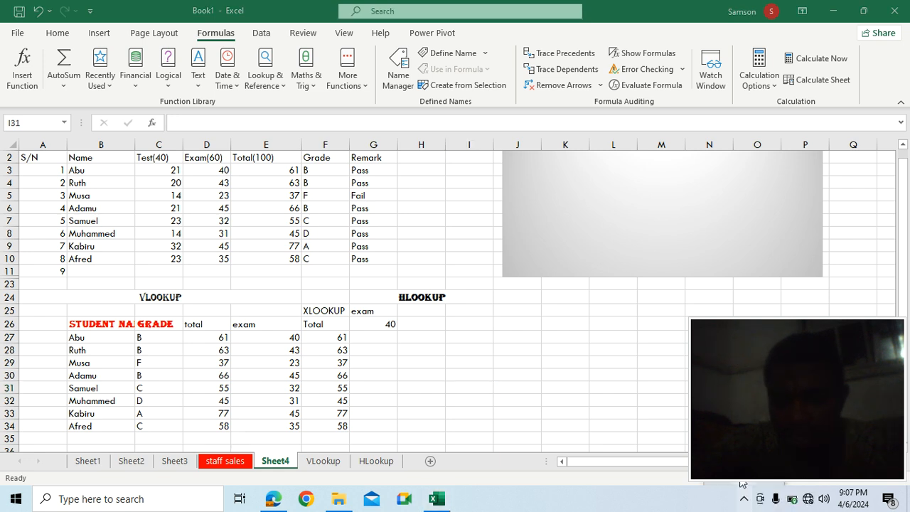